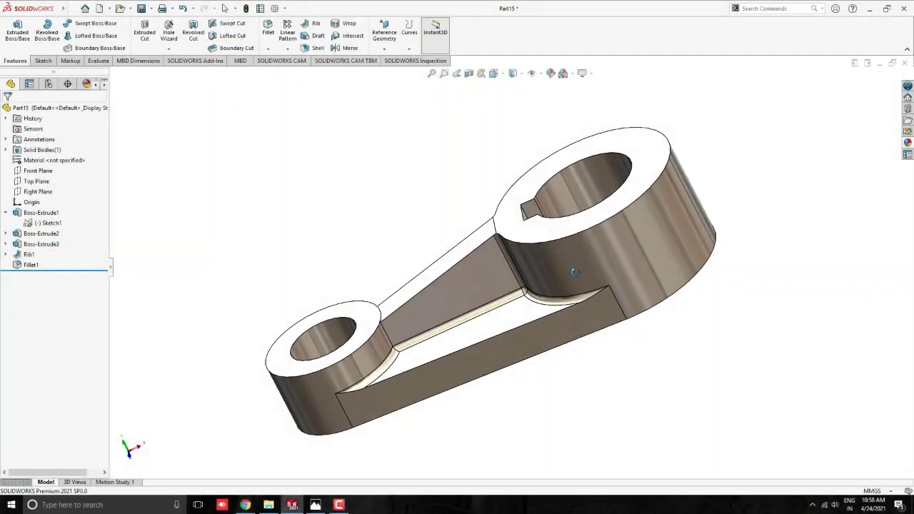
# Step: Orbit the finished lever to inspect its underside
pyautogui.moveTo(576, 273); pyautogui.dragTo(370, 316, button='middle')
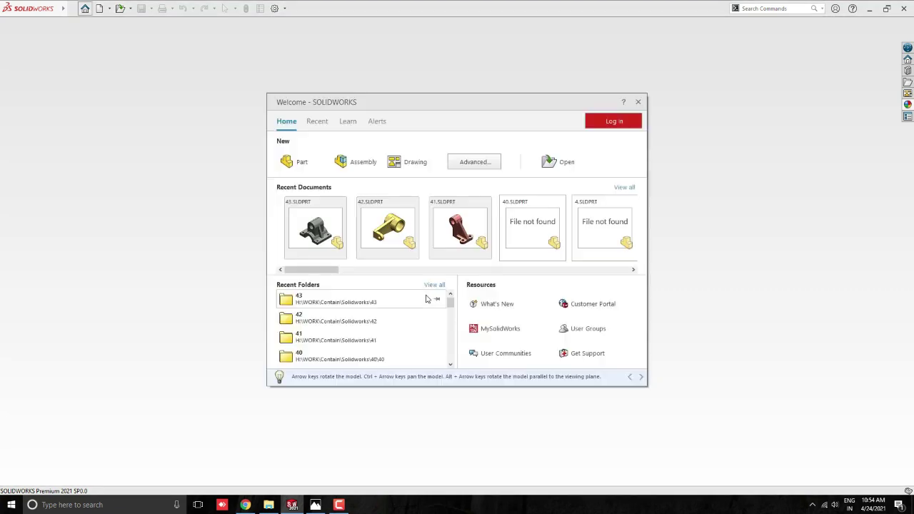
# Step: Start a new part, Part15, and narrow its window beside the 44 final.jpg reference drawing
pyautogui.click(299, 163)
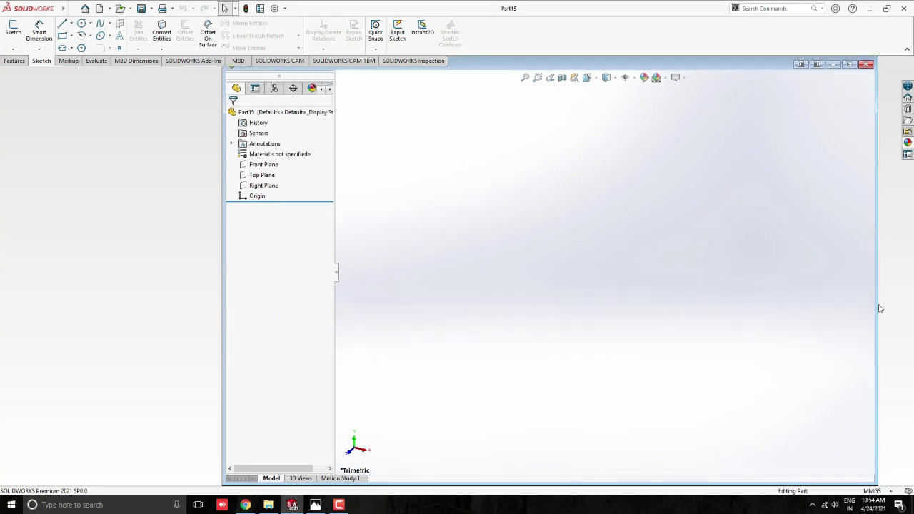
pyautogui.click(315, 505)
pyautogui.moveTo(243, 81); pyautogui.dragTo(246, 81)
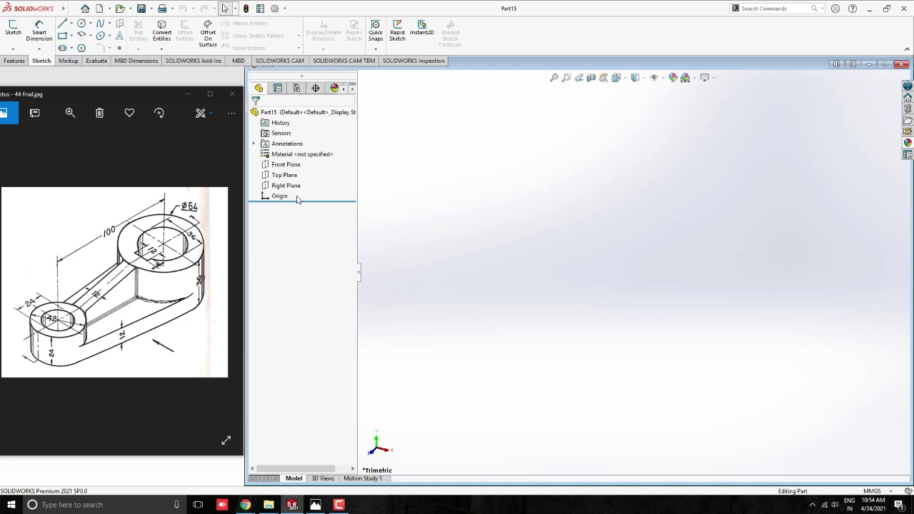
# Step: On the Top Plane, sketch concentric Ø64 and Ø36 circles centred on the origin
pyautogui.click(285, 175)
pyautogui.click(307, 155)
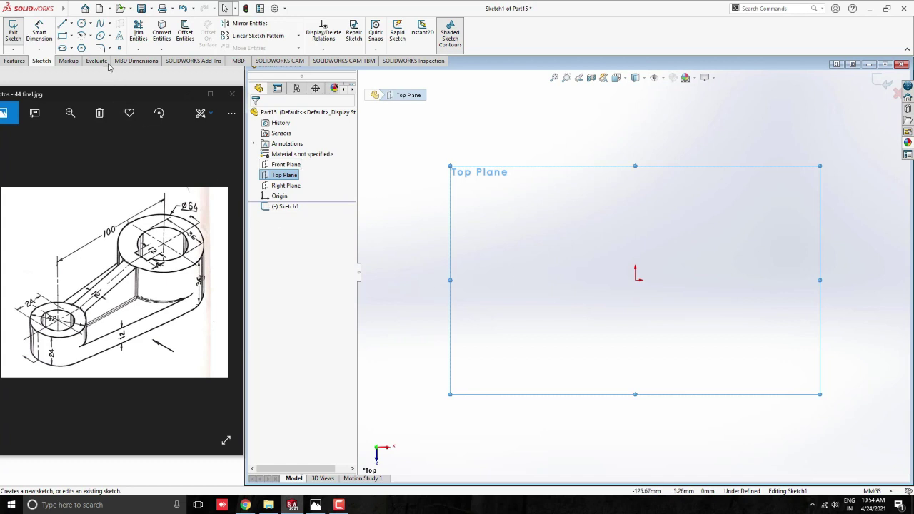
pyautogui.click(81, 23)
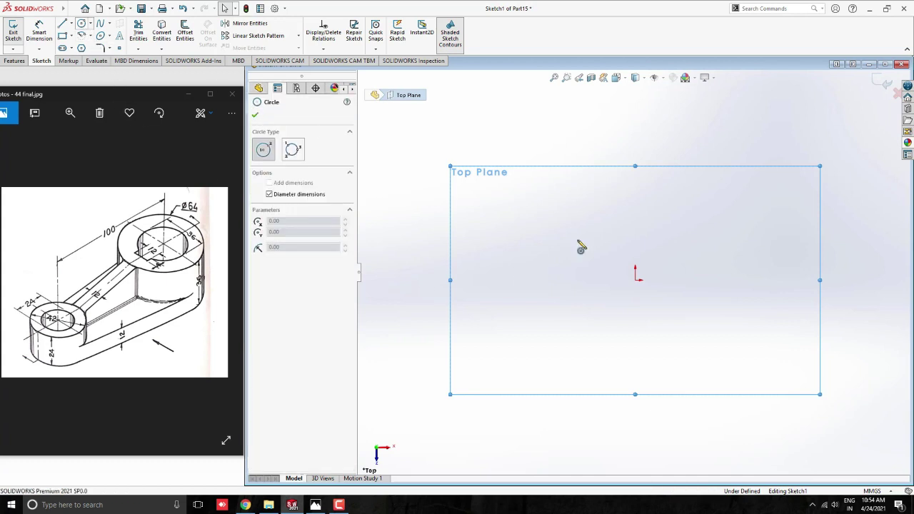
pyautogui.click(633, 272)
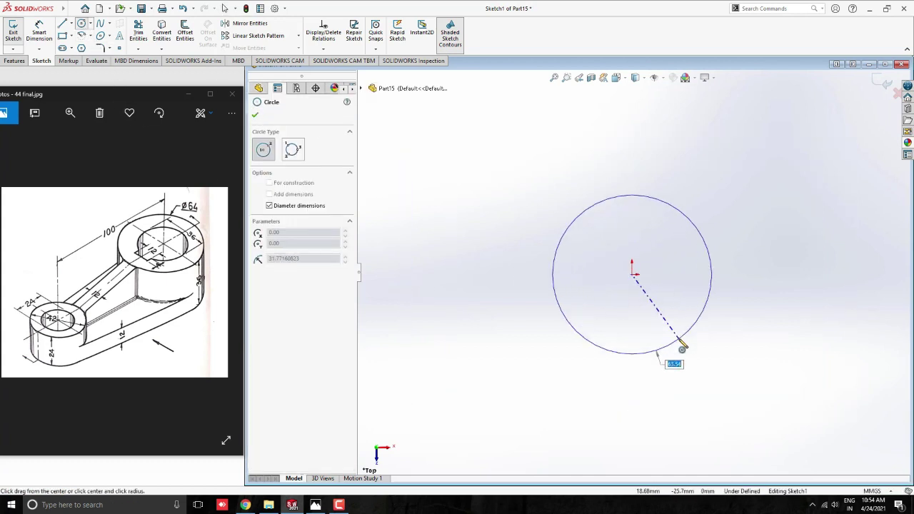
pyautogui.press('Return')
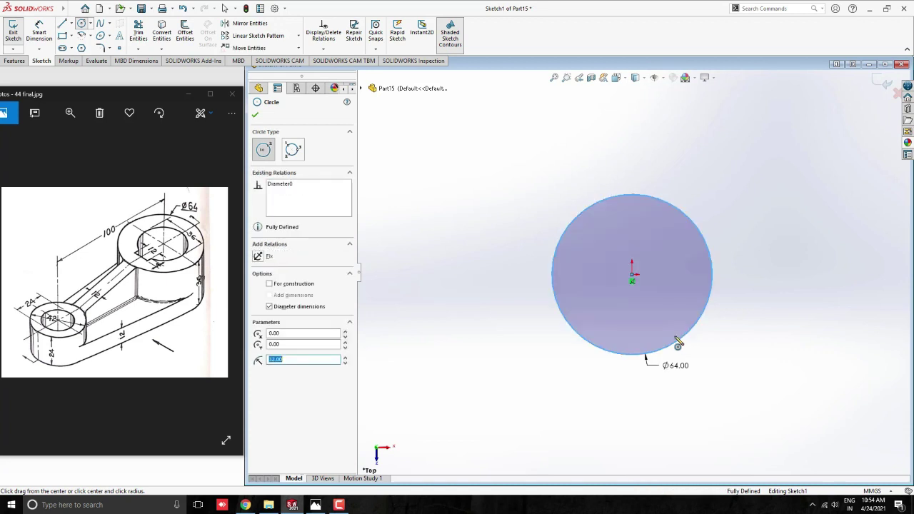
pyautogui.scroll(-3, 637, 270)
pyautogui.click(637, 269)
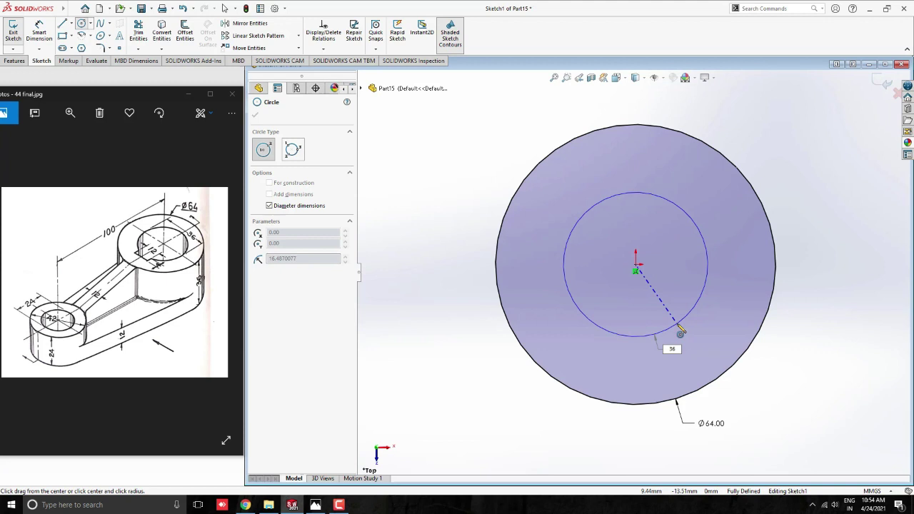
pyautogui.write('36')
pyautogui.press('Return')
pyautogui.press('Escape')
pyautogui.scroll(-2, 518, 252)
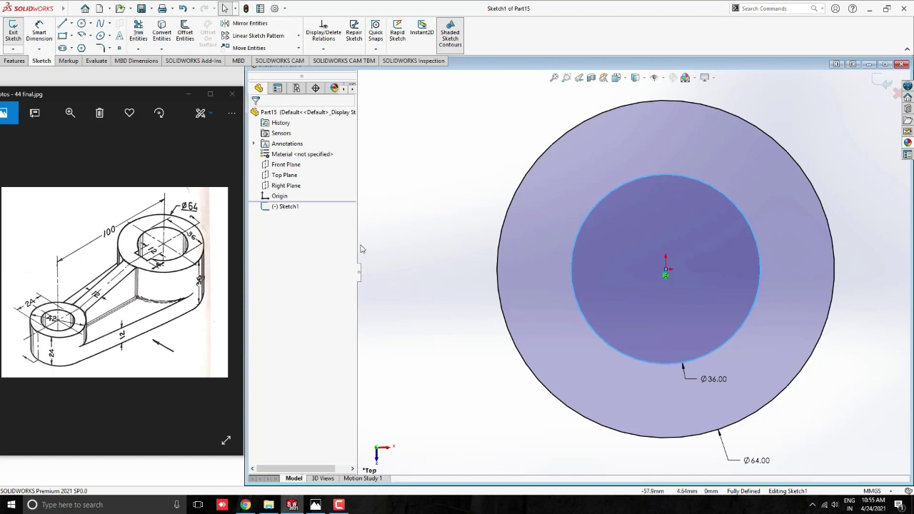
# Step: Draw a 12 × 8 mm centre rectangle on the Ø36 circle's left edge for the keyway
pyautogui.click(71, 35)
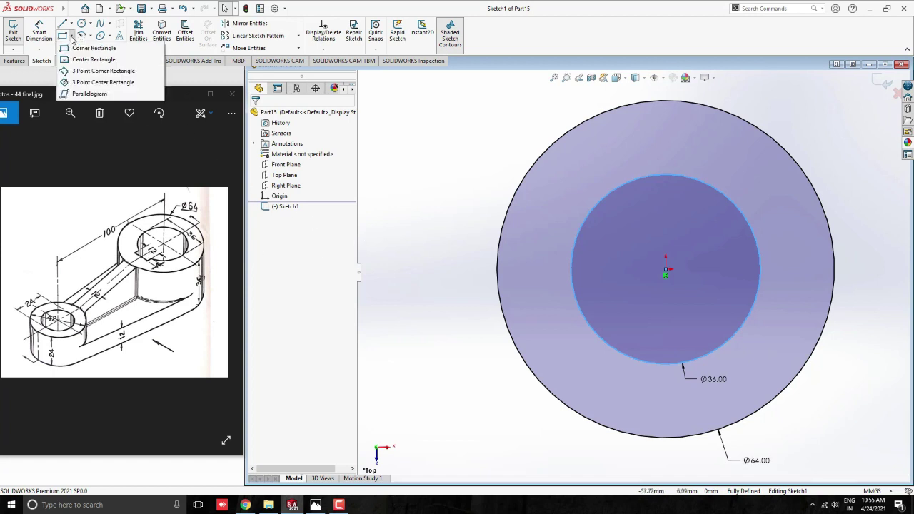
pyautogui.click(77, 60)
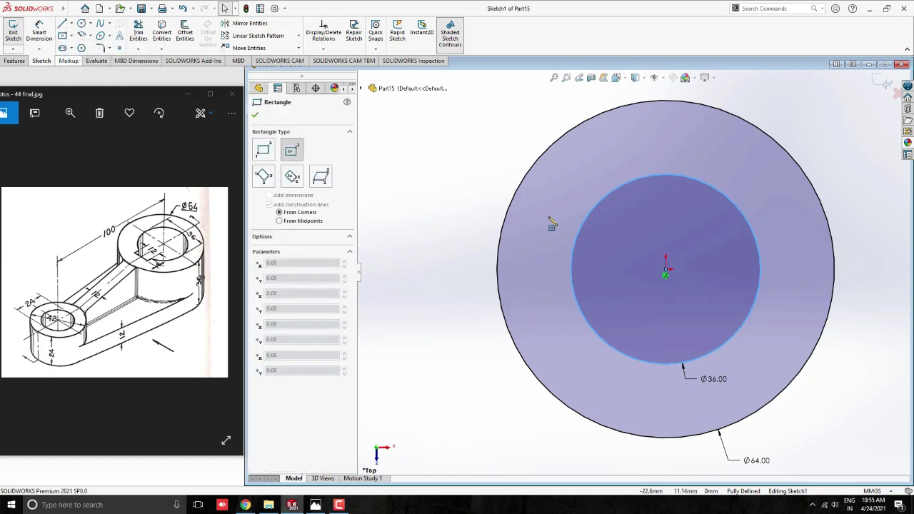
pyautogui.click(574, 275)
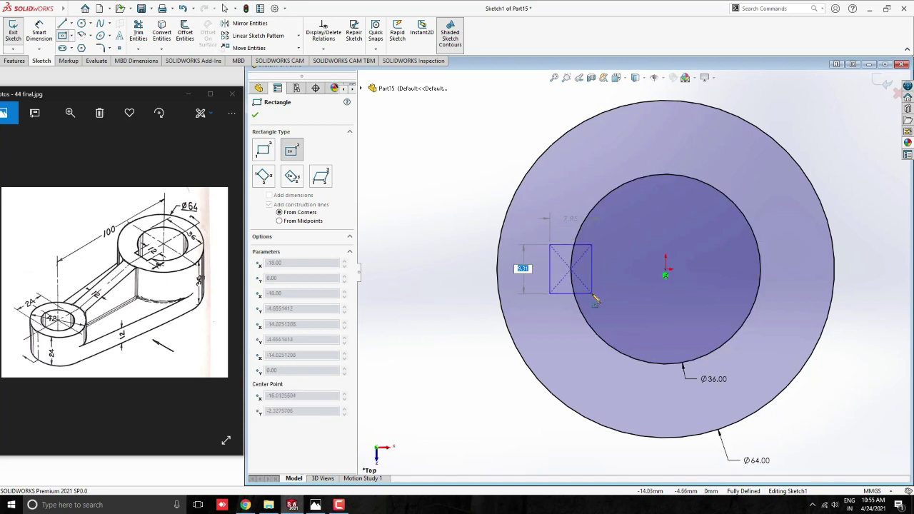
pyautogui.press('Tab')
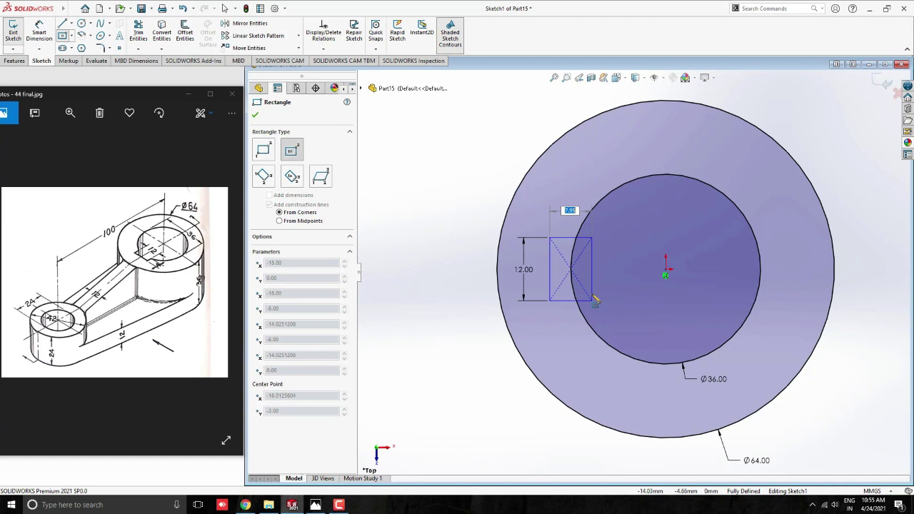
pyautogui.write('8')
pyautogui.press('Return')
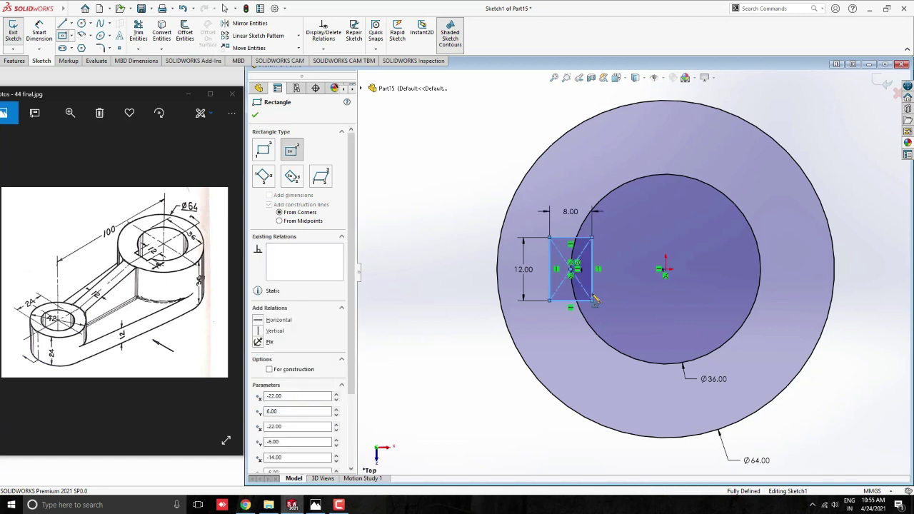
pyautogui.press('Escape')
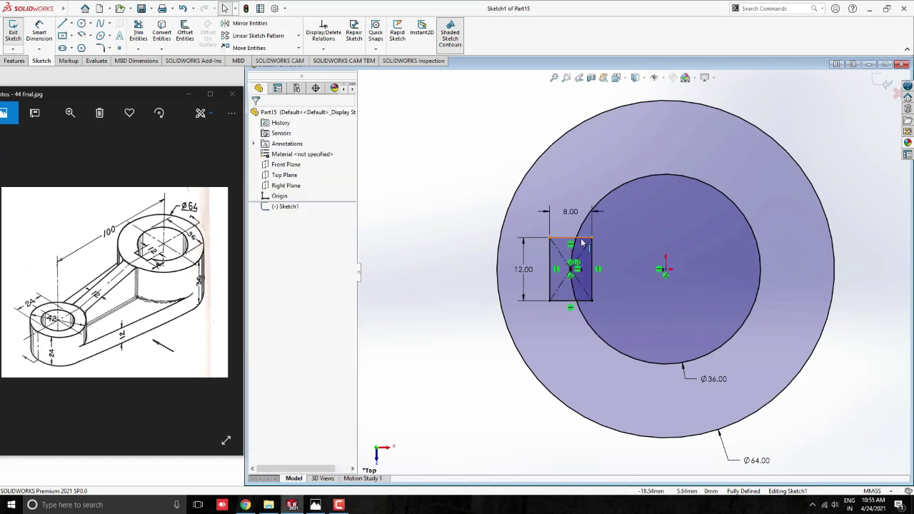
pyautogui.scroll(5, 620, 285)
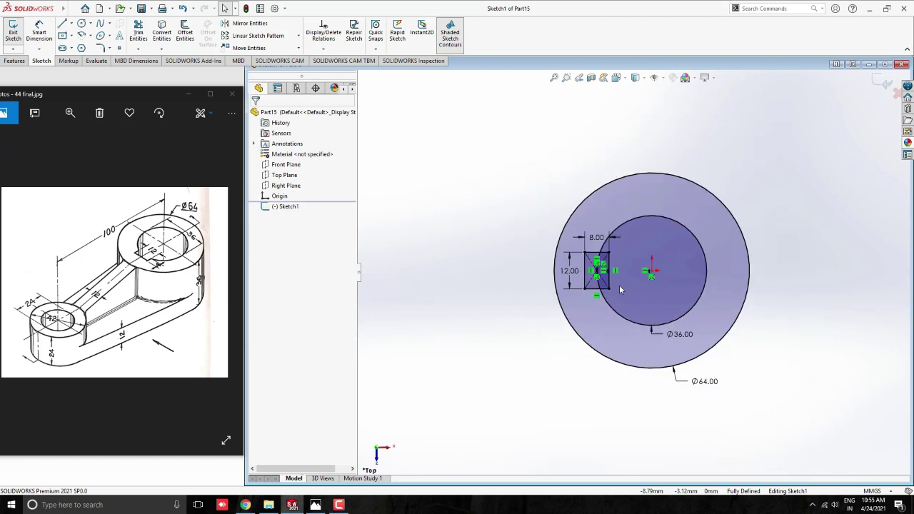
pyautogui.scroll(-2, 473, 268)
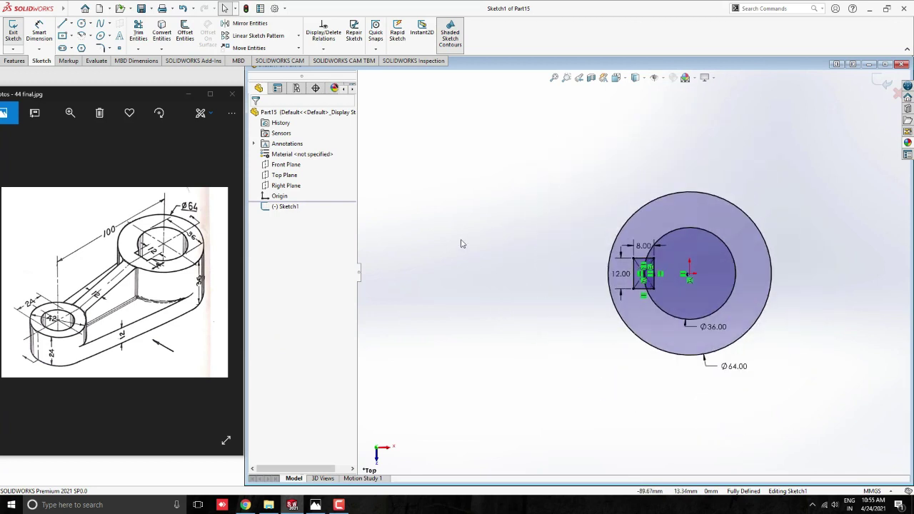
# Step: Draw a 100 mm construction centreline leftward from the origin
pyautogui.click(71, 24)
pyautogui.click(80, 45)
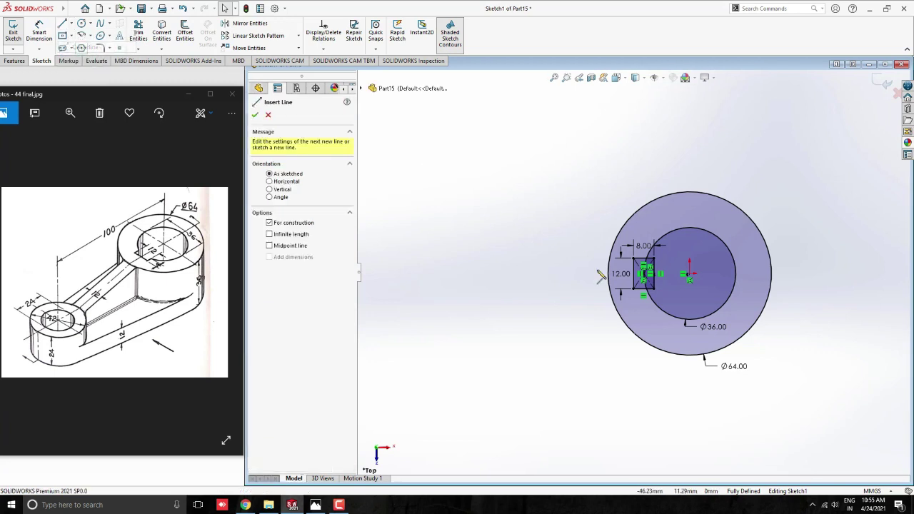
pyautogui.click(690, 273)
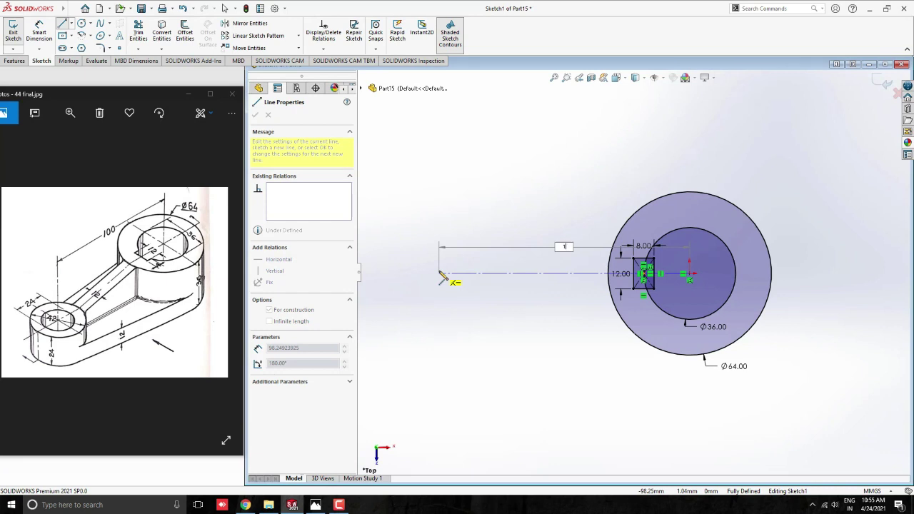
pyautogui.write('100')
pyautogui.press('Return')
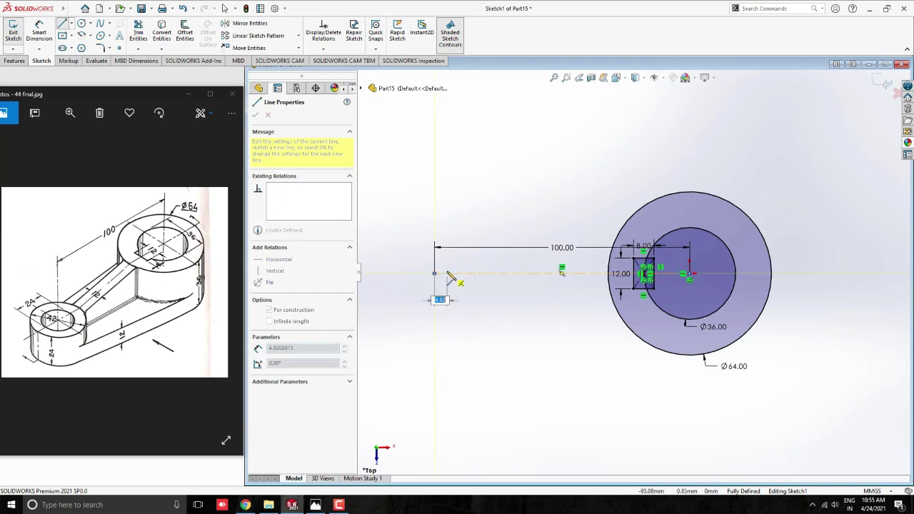
pyautogui.press('Escape')
pyautogui.keyDown('ctrl'); pyautogui.moveTo(514, 295); pyautogui.dragTo(592, 300, button='middle'); pyautogui.keyUp('ctrl')
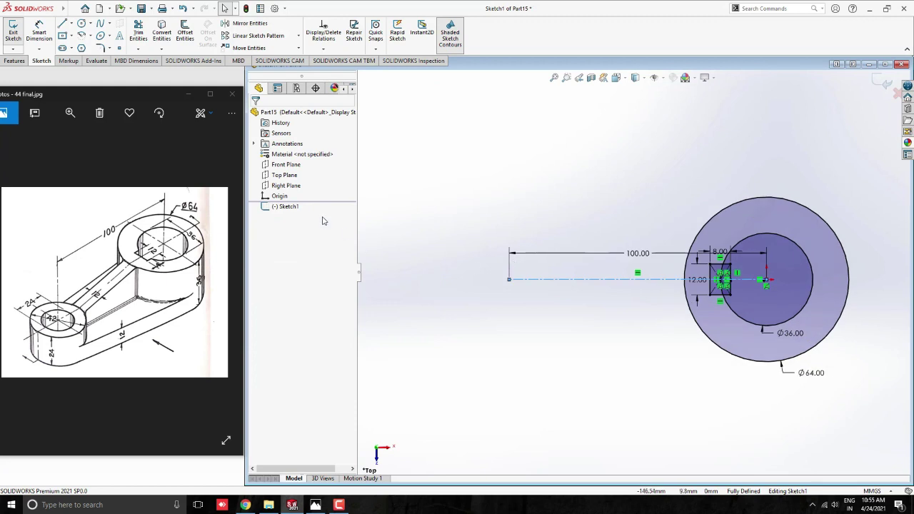
# Step: Sketch concentric Ø24 and Ø42 circles at the centreline's left end
pyautogui.click(81, 23)
pyautogui.scroll(-2, 468, 230)
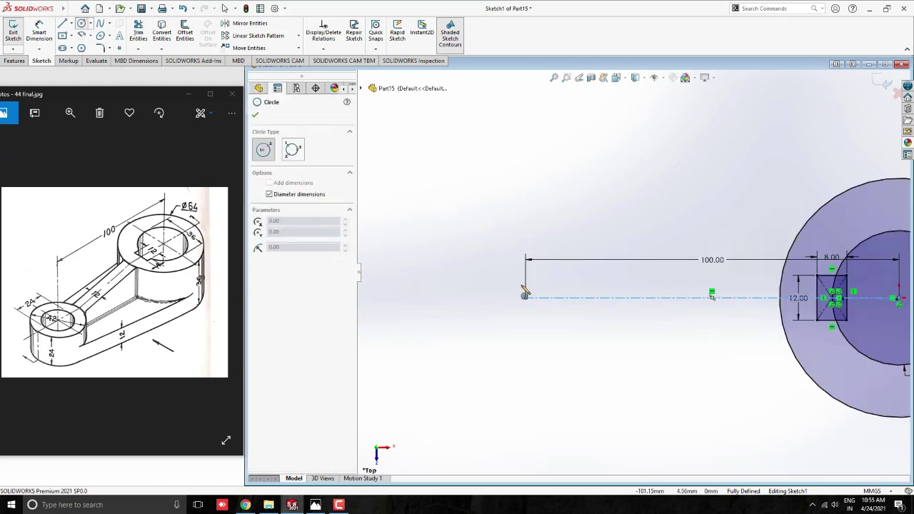
pyautogui.click(527, 299)
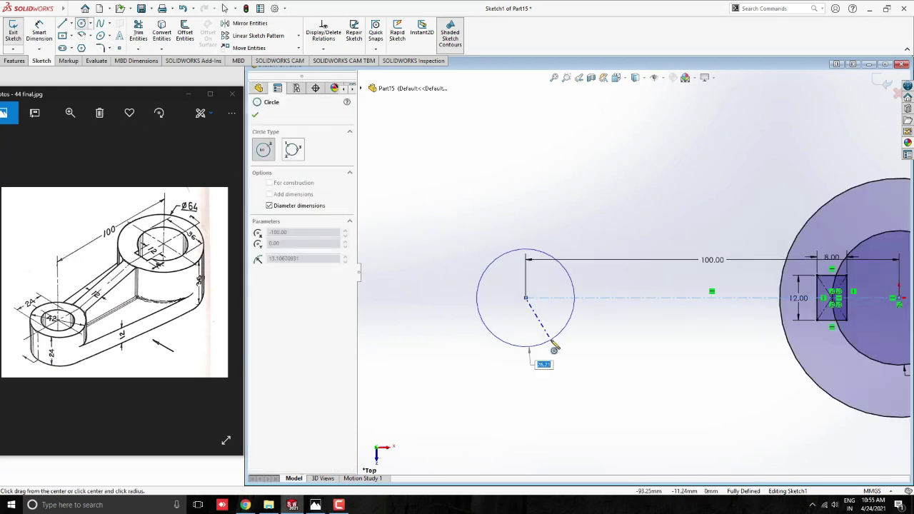
pyautogui.press('Return')
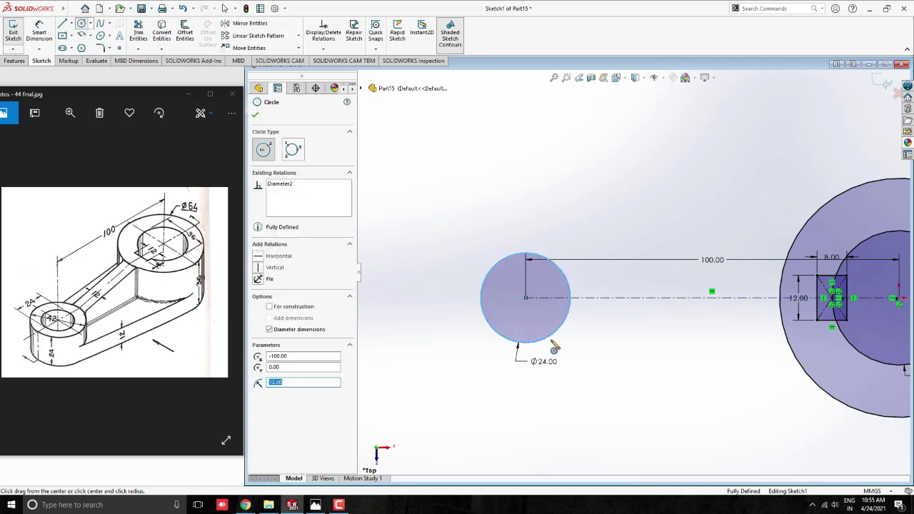
pyautogui.click(527, 298)
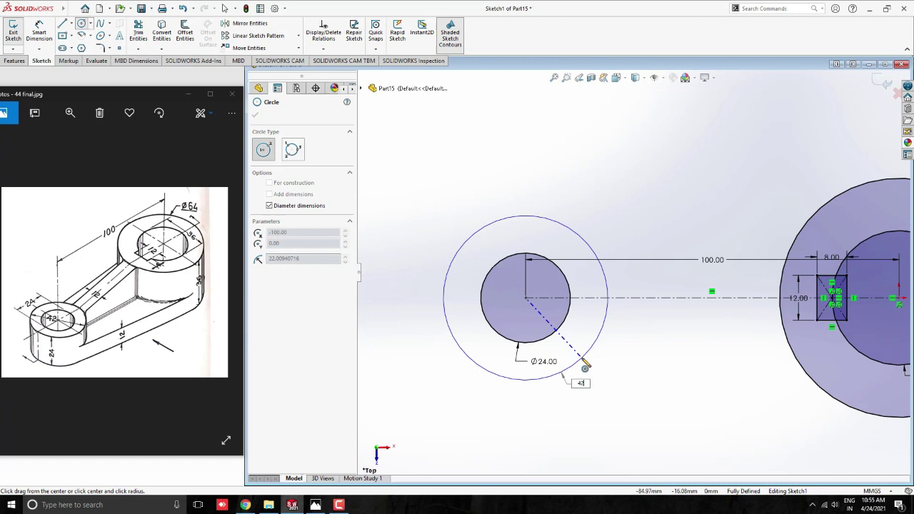
pyautogui.write('42')
pyautogui.press('Return')
pyautogui.press('Escape')
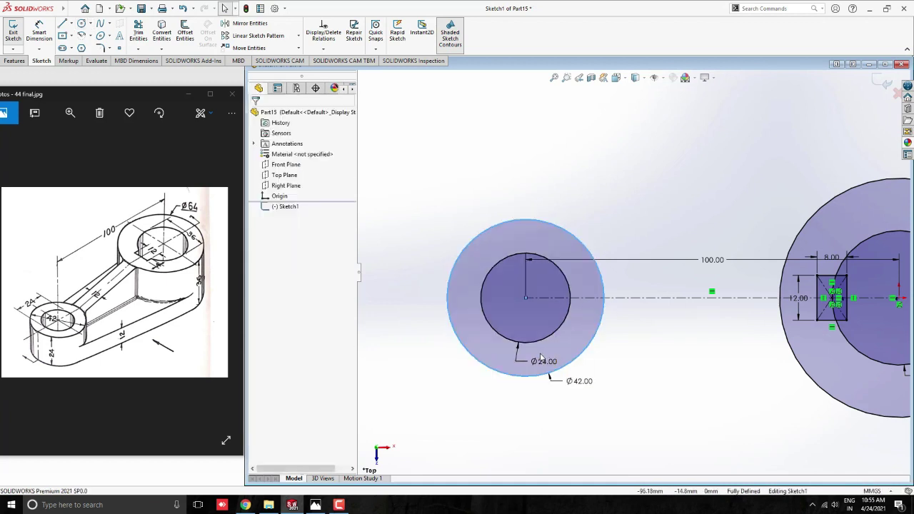
pyautogui.scroll(3, 571, 364)
pyautogui.scroll(-2, 750, 343)
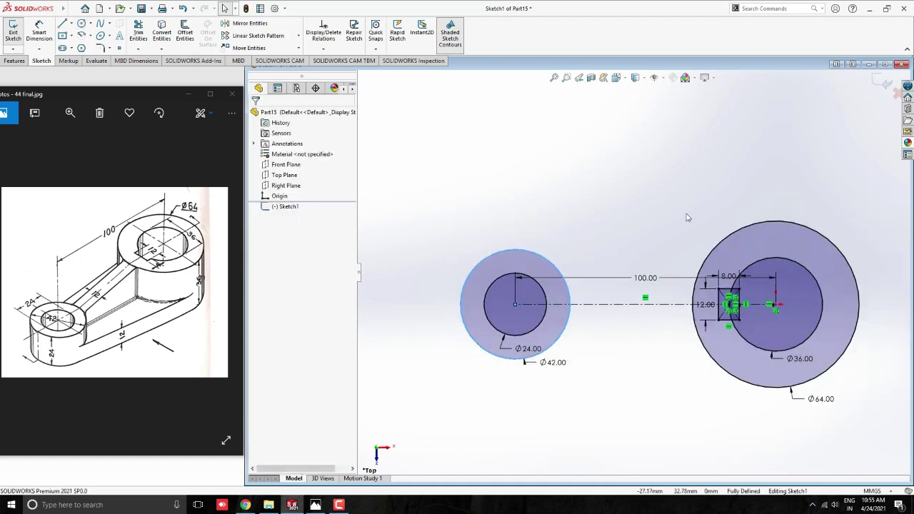
pyautogui.click(660, 201)
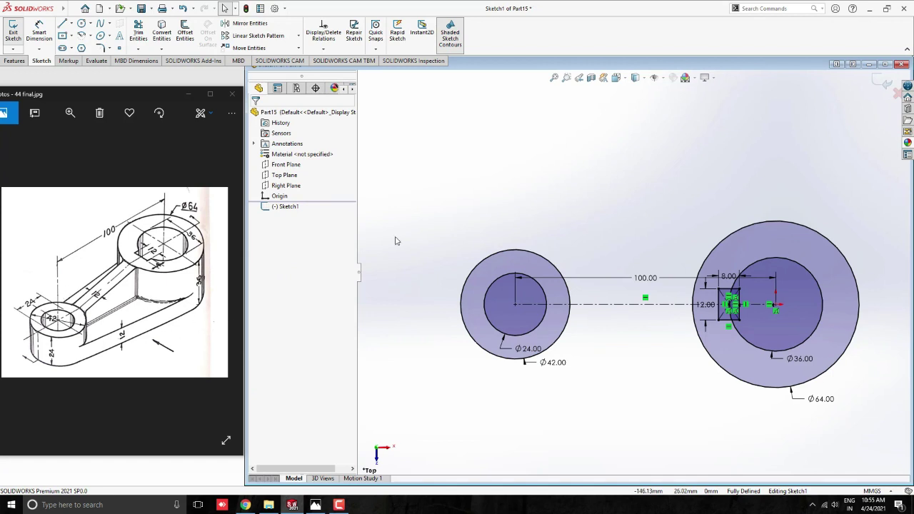
# Step: Draw a sloped line from left of the small boss to above the large boss
pyautogui.click(62, 22)
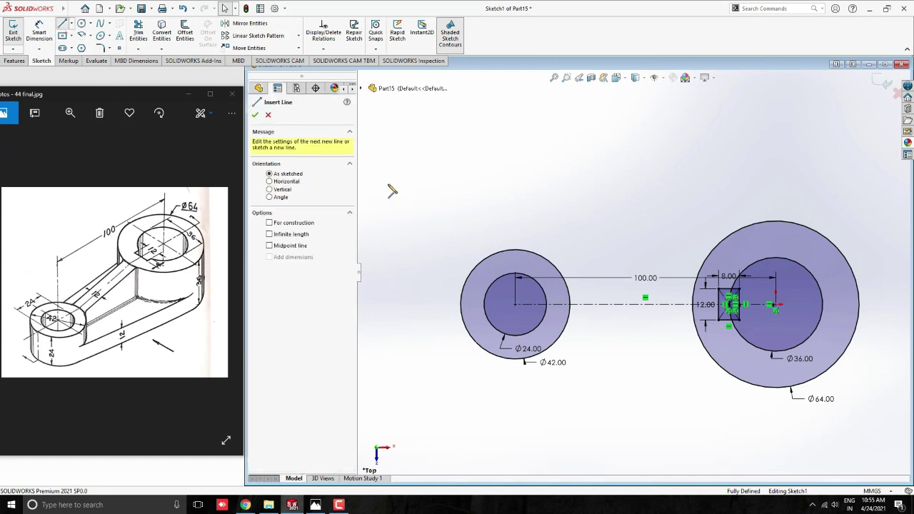
pyautogui.click(421, 226)
pyautogui.click(785, 169)
pyautogui.press('Escape')
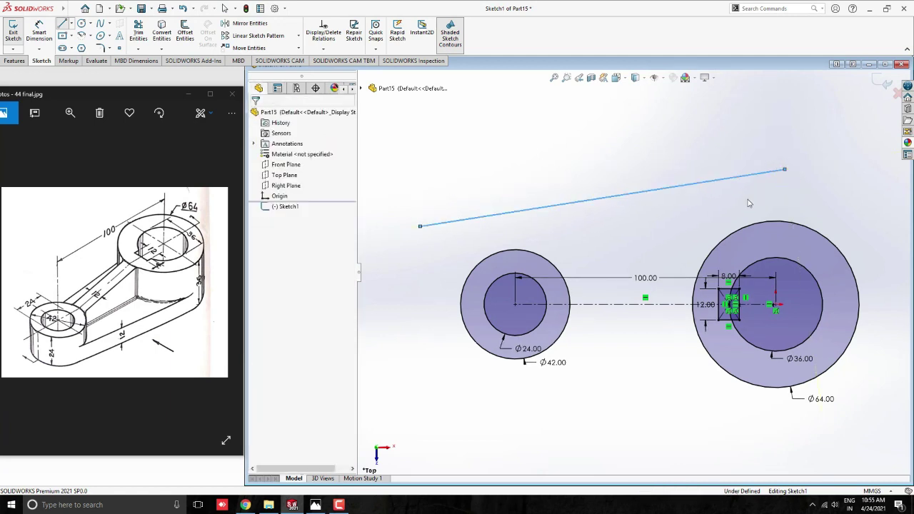
pyautogui.scroll(-1, 747, 212)
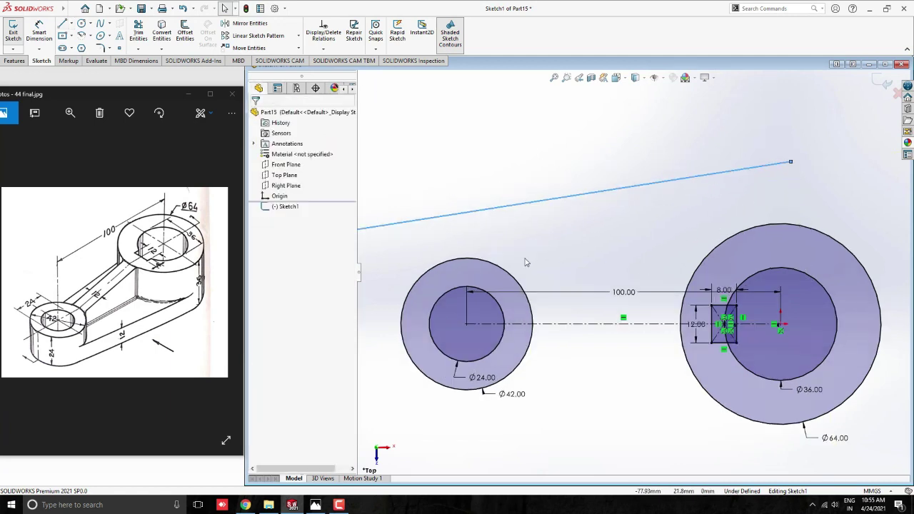
# Step: Make the line tangent to both the Ø42 and Ø64 outer circles
pyautogui.click(507, 273)
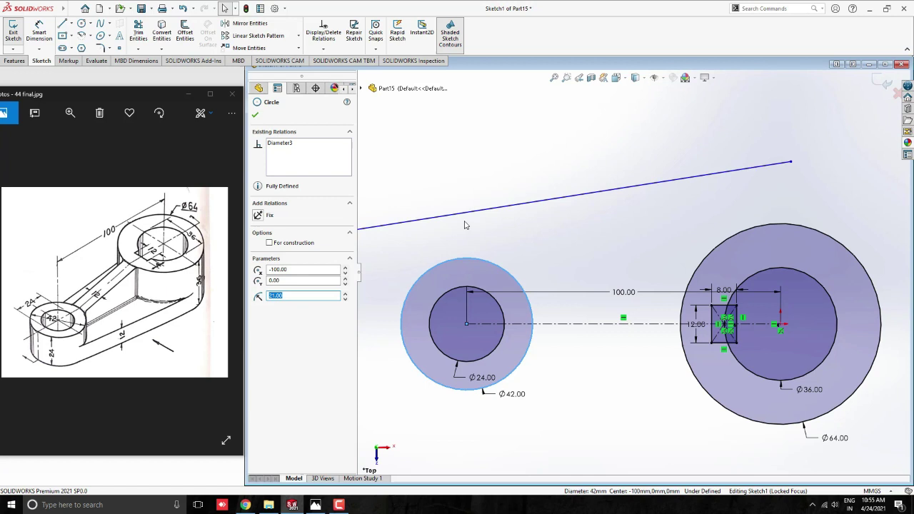
pyautogui.keyDown('ctrl'); pyautogui.click(416, 219); pyautogui.keyUp('ctrl')
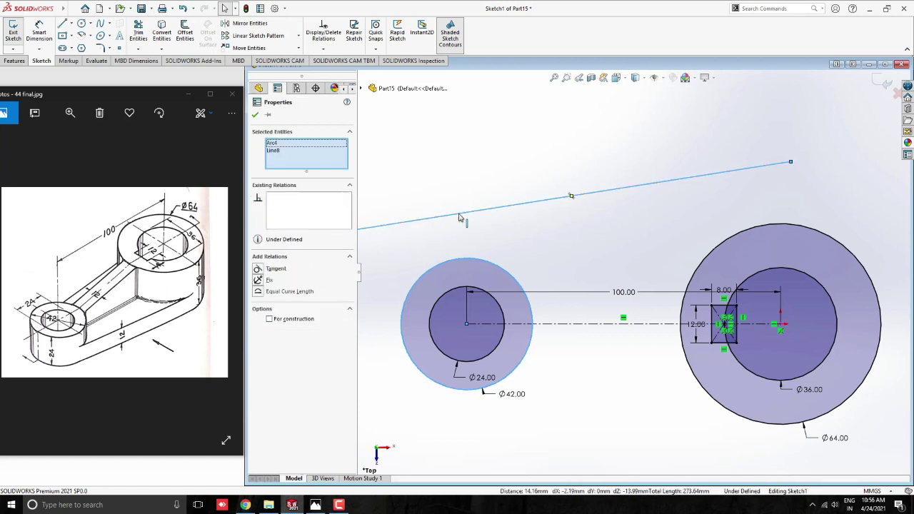
pyautogui.click(276, 270)
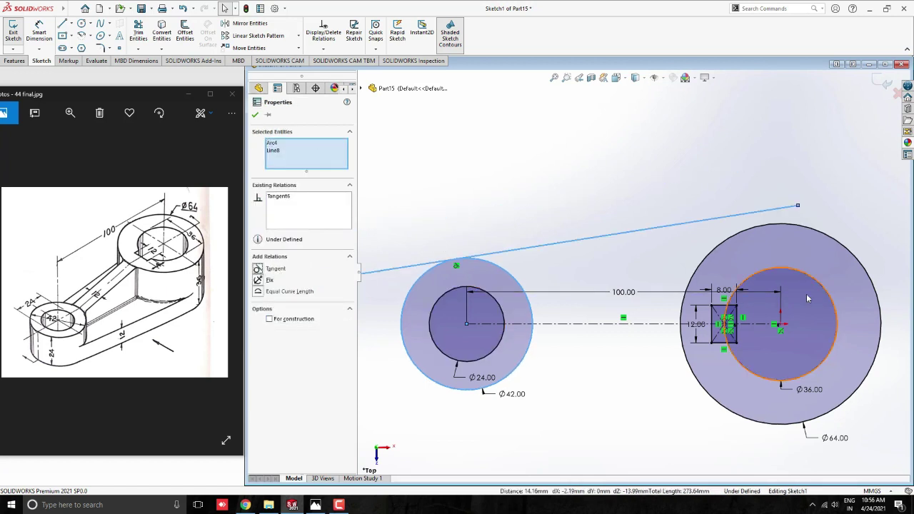
pyautogui.click(762, 226)
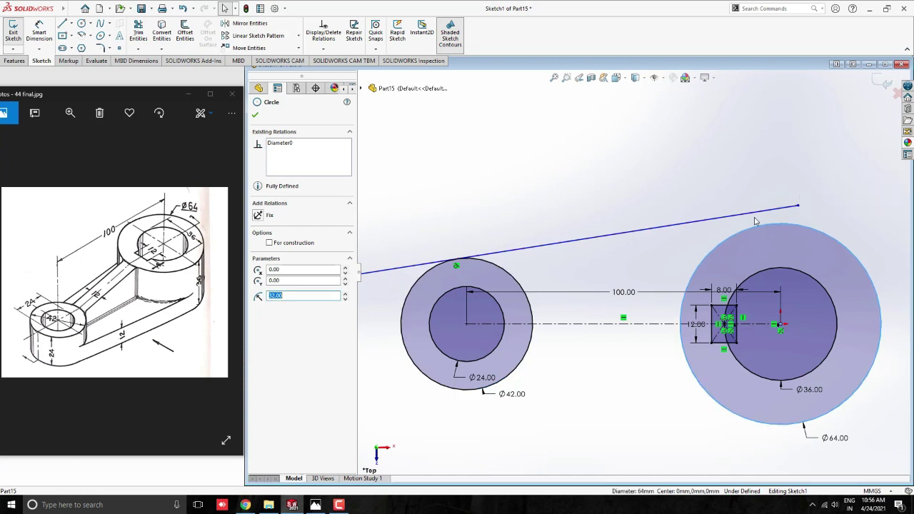
pyautogui.keyDown('ctrl'); pyautogui.click(686, 222); pyautogui.keyUp('ctrl')
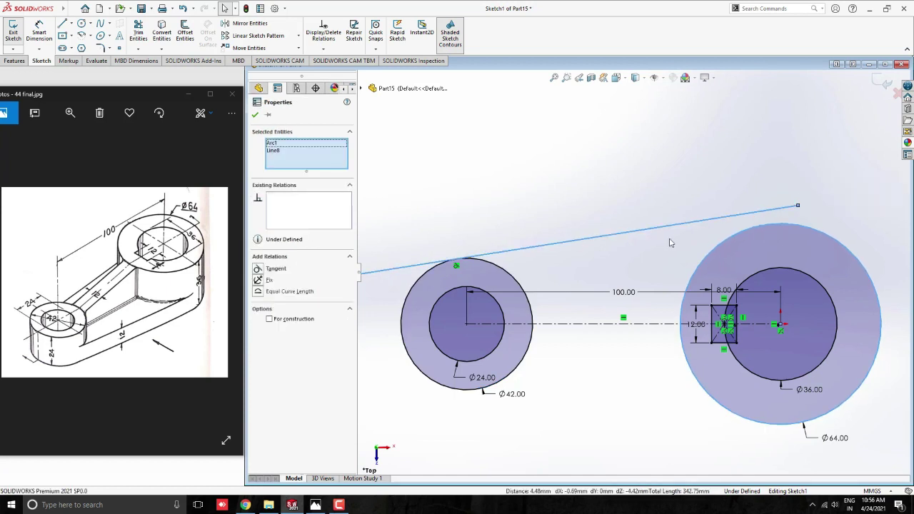
pyautogui.click(276, 270)
pyautogui.scroll(3, 629, 285)
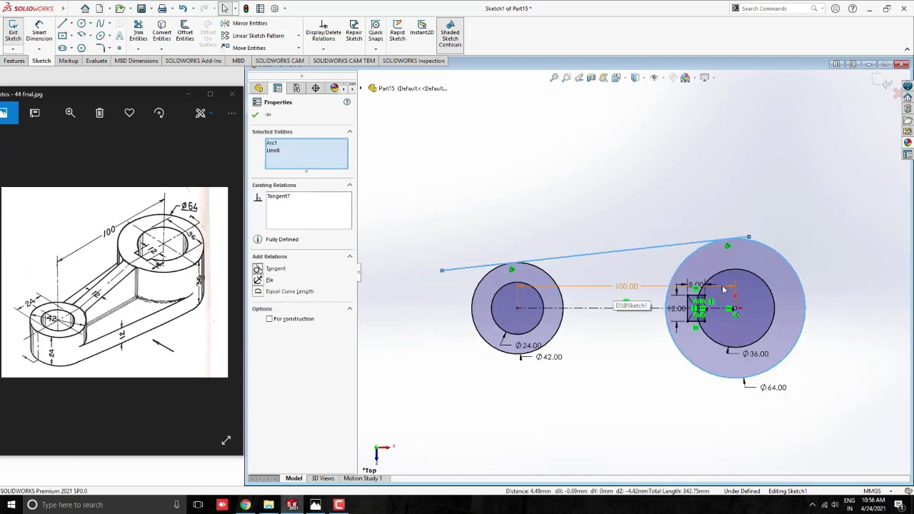
pyautogui.click(678, 369)
pyautogui.scroll(-1, 665, 357)
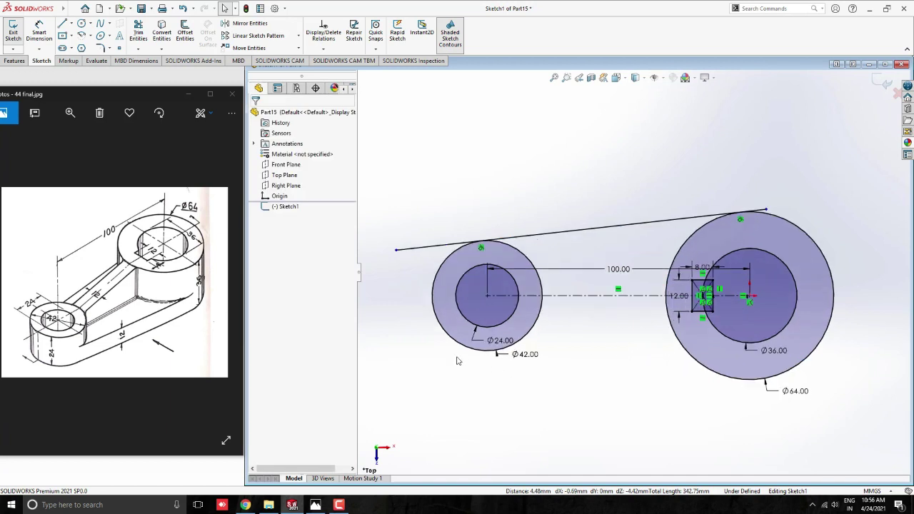
# Step: Mirror the upper tangent line about the horizontal centreline
pyautogui.click(563, 233)
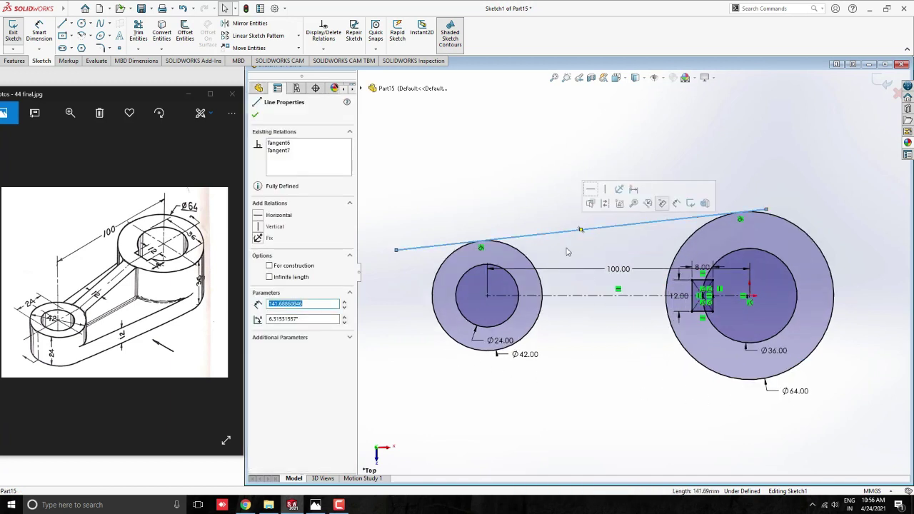
pyautogui.click(251, 23)
pyautogui.click(329, 233)
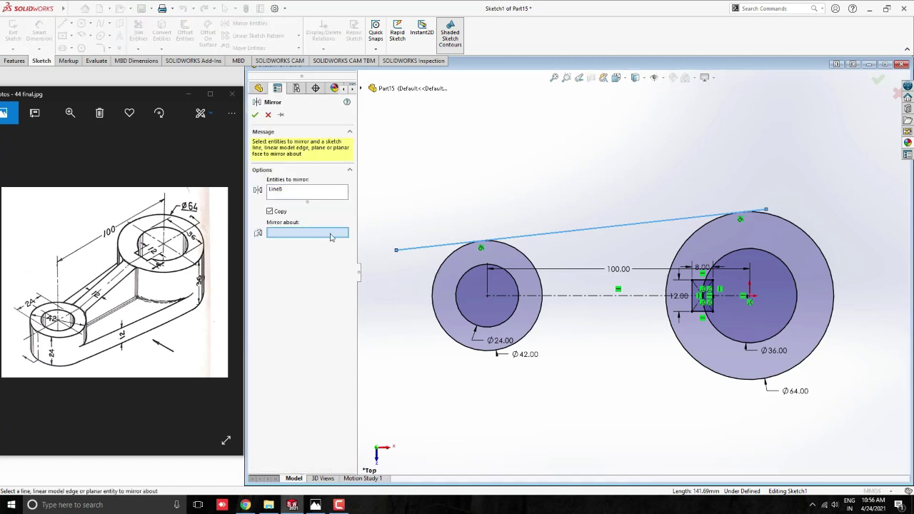
pyautogui.click(583, 296)
pyautogui.rightClick(581, 299)
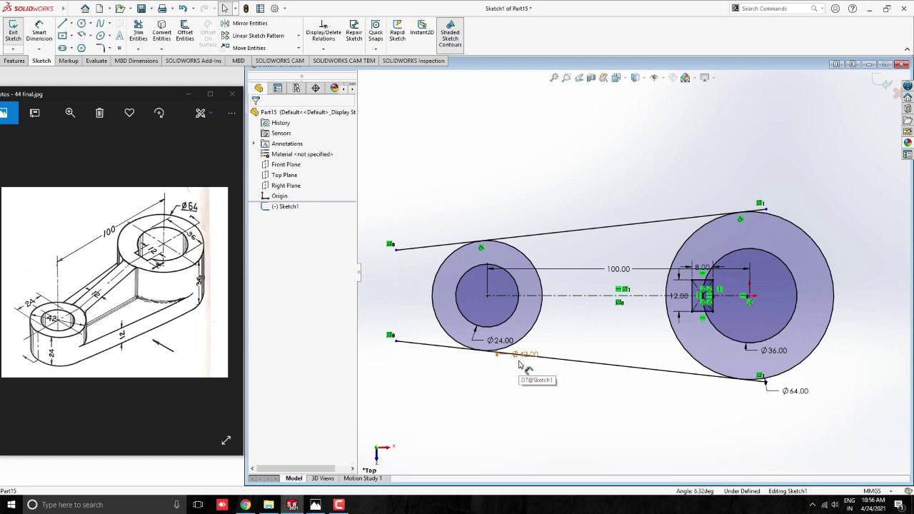
# Step: Extrude the large boss ring region 36 mm Blind as Boss-Extrude1
pyautogui.click(14, 60)
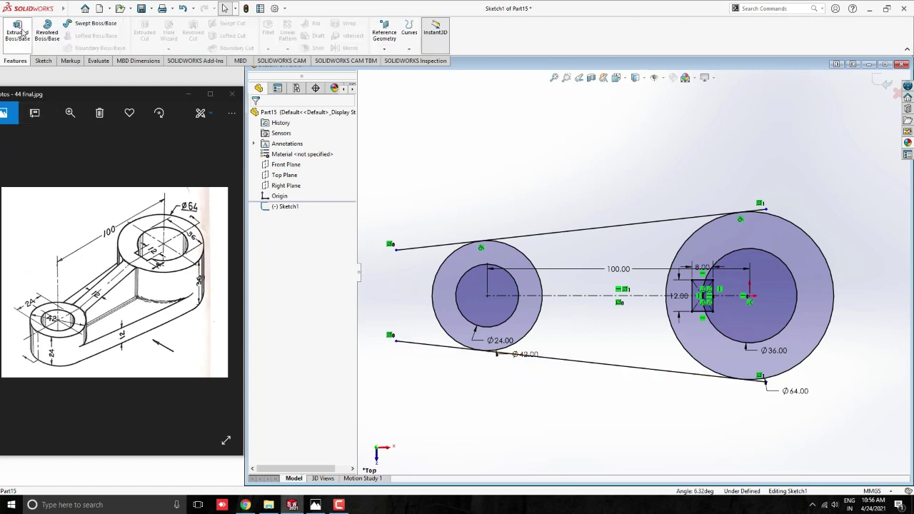
pyautogui.click(18, 31)
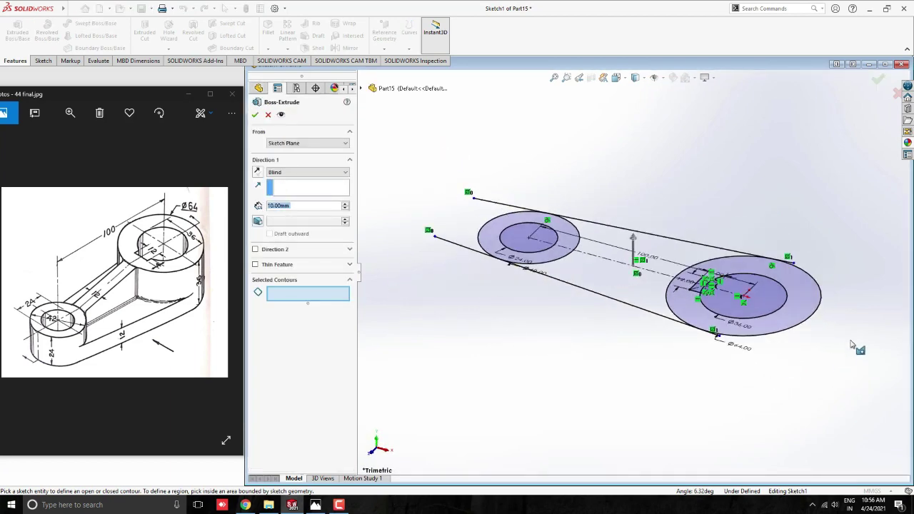
pyautogui.scroll(-1, 851, 341)
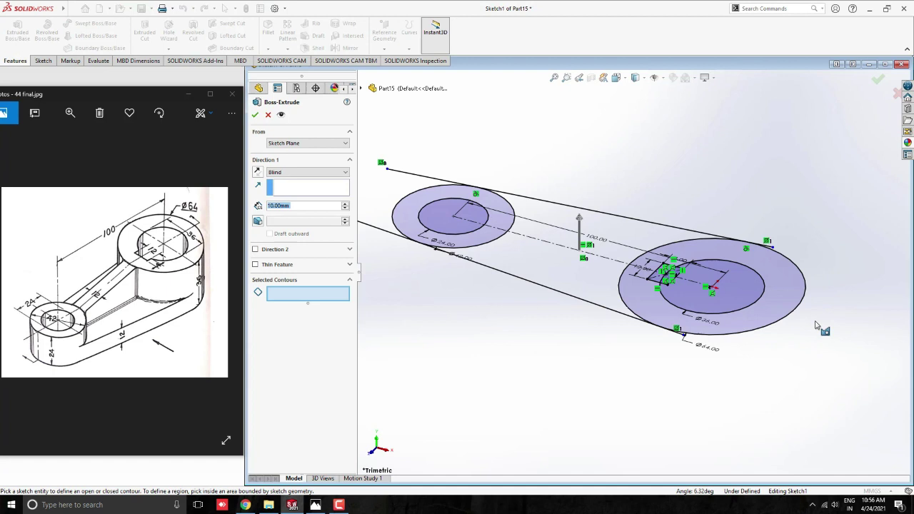
pyautogui.click(784, 299)
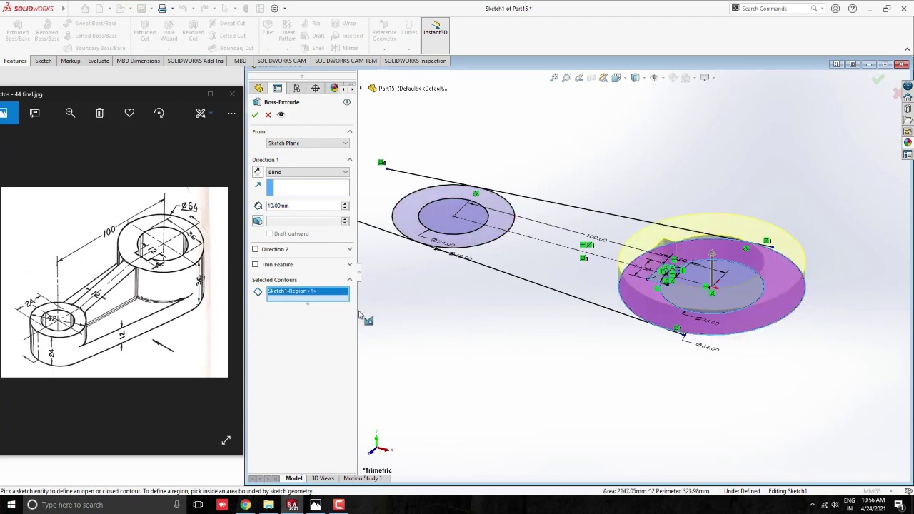
pyautogui.doubleClick(293, 206)
pyautogui.write('36')
pyautogui.press('Return')
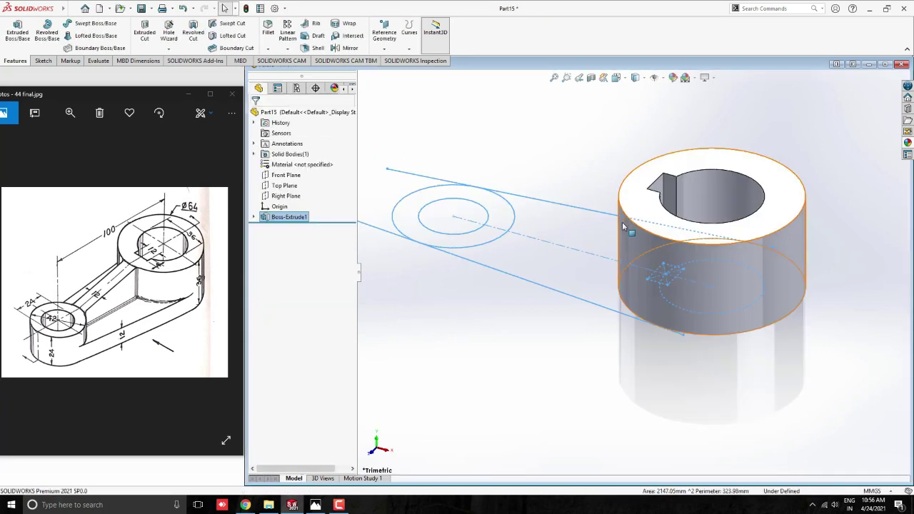
# Step: Reuse Sketch1 to extrude the small Ø42 boss ring 24 mm as Boss-Extrude2
pyautogui.click(253, 217)
pyautogui.click(296, 227)
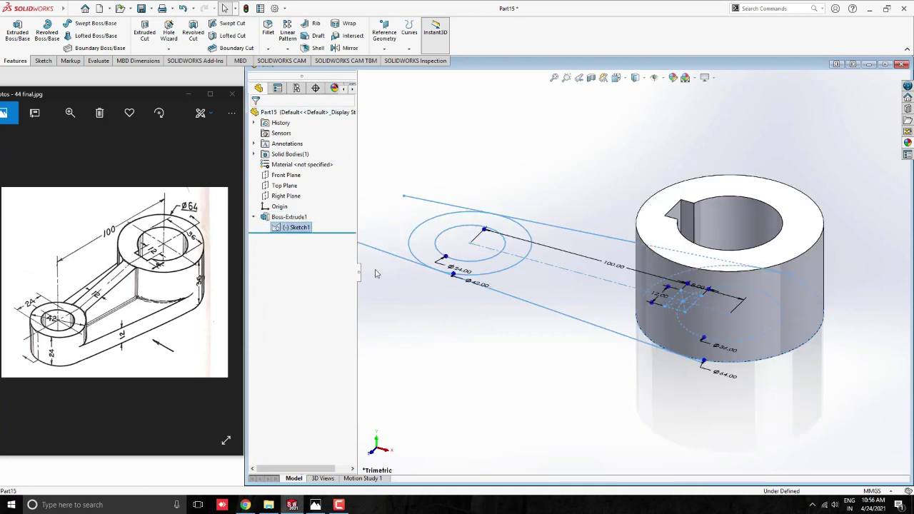
pyautogui.click(17, 30)
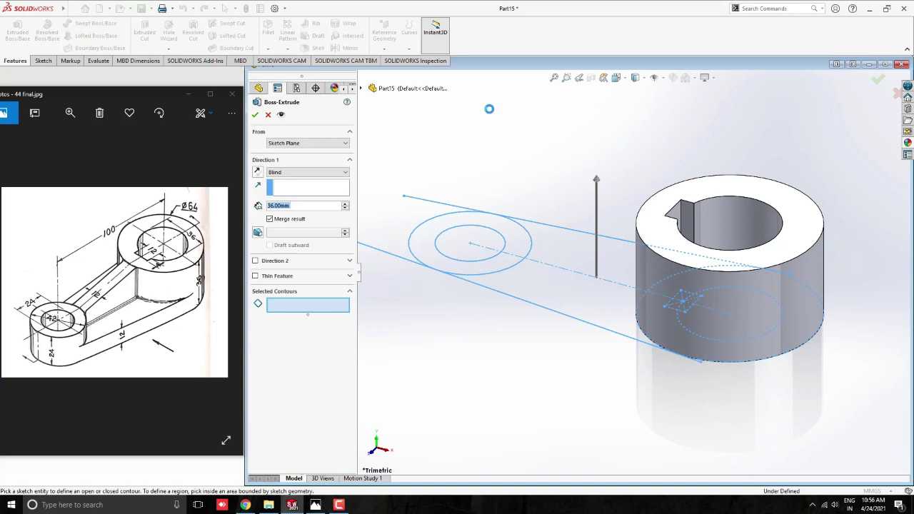
pyautogui.click(444, 230)
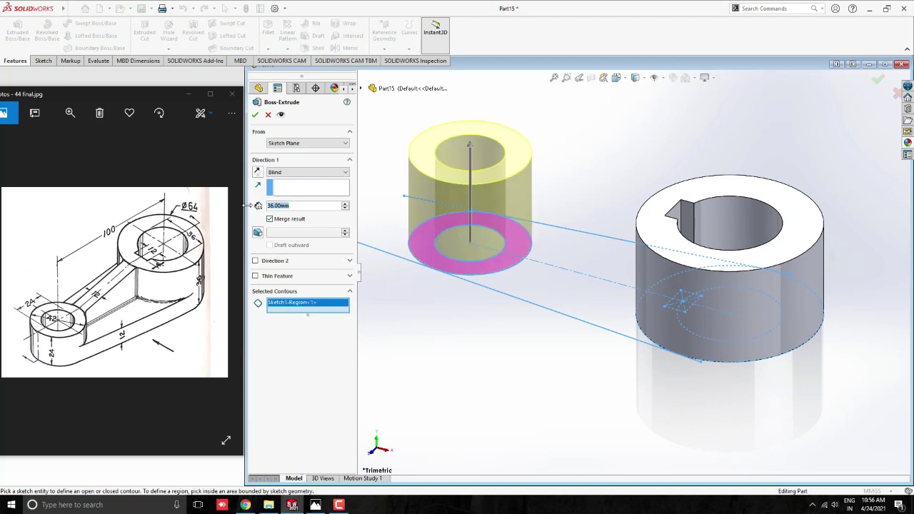
pyautogui.write('24')
pyautogui.press('Return')
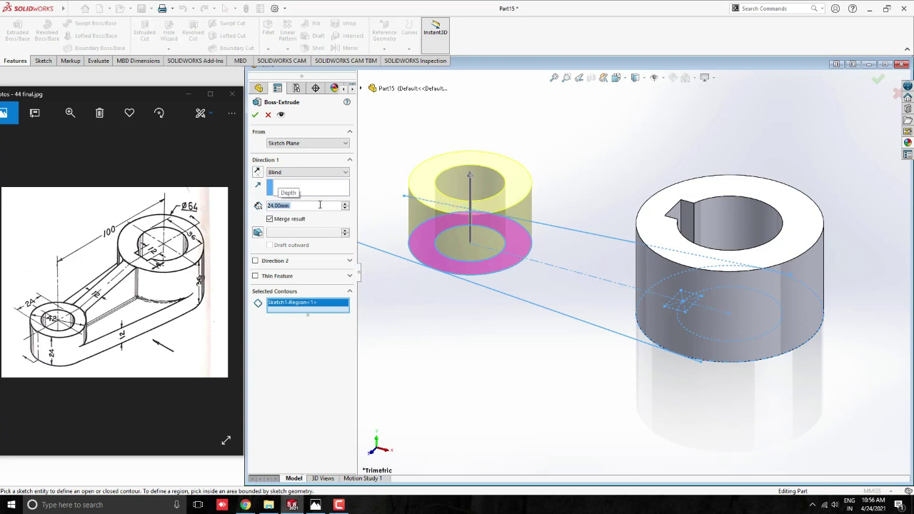
pyautogui.click(255, 115)
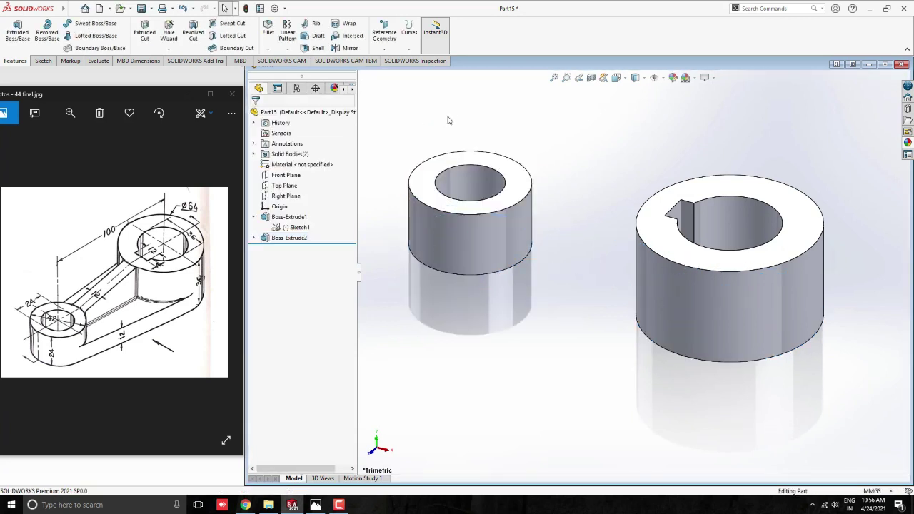
# Step: Extrude the Sketch1 region between the two bosses 12 mm as Boss-Extrude3
pyautogui.click(295, 227)
pyautogui.click(18, 32)
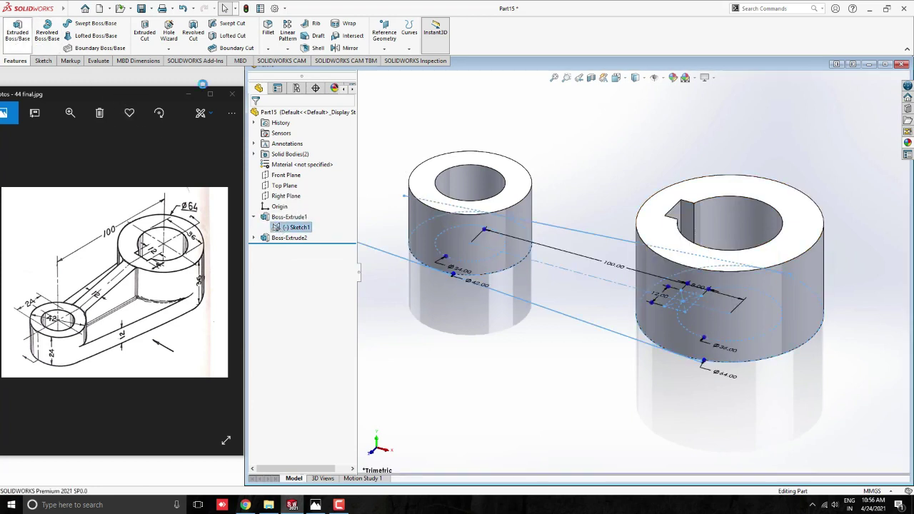
pyautogui.click(549, 295)
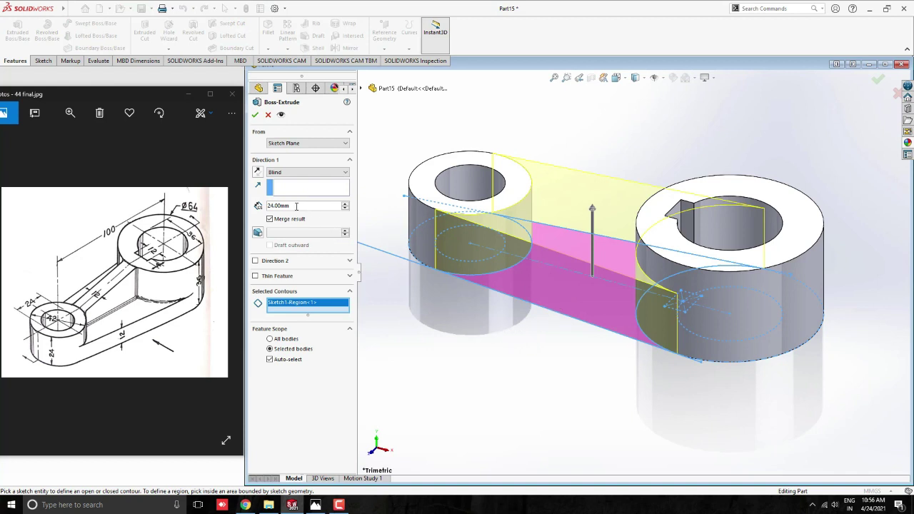
pyautogui.write('12')
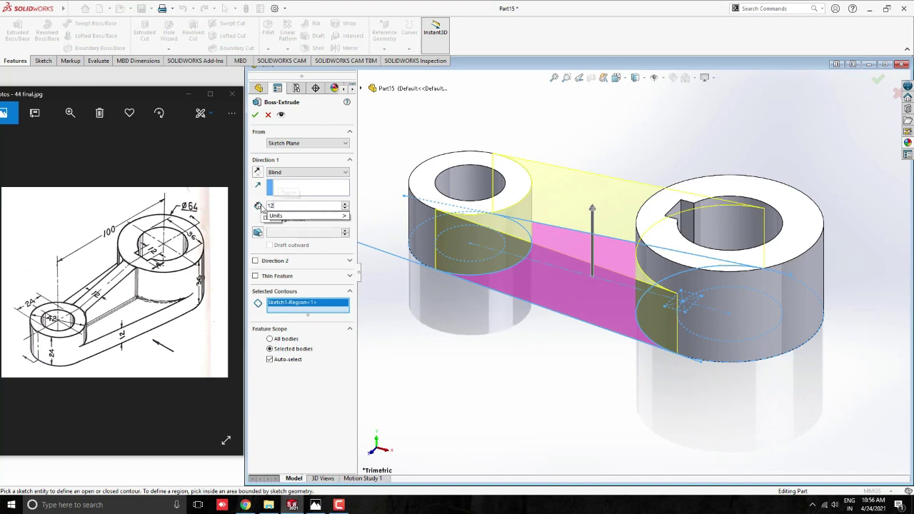
pyautogui.press('Return')
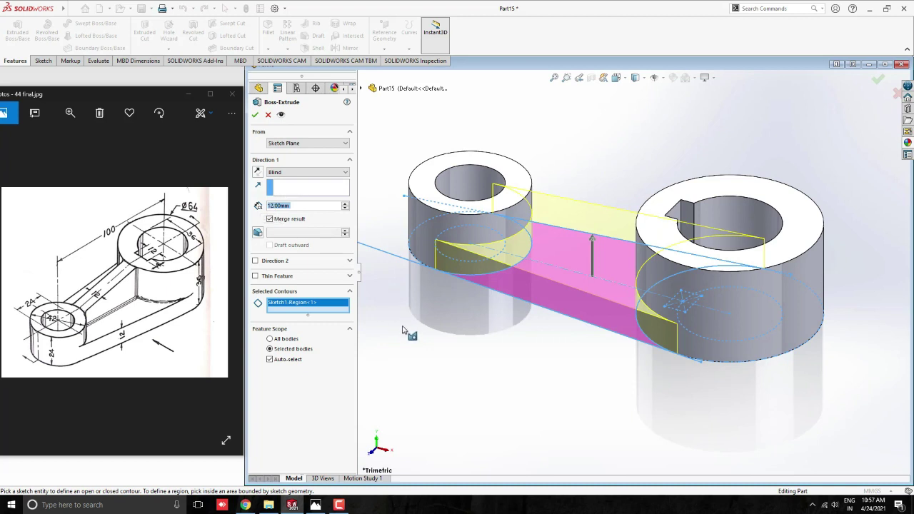
pyautogui.click(256, 115)
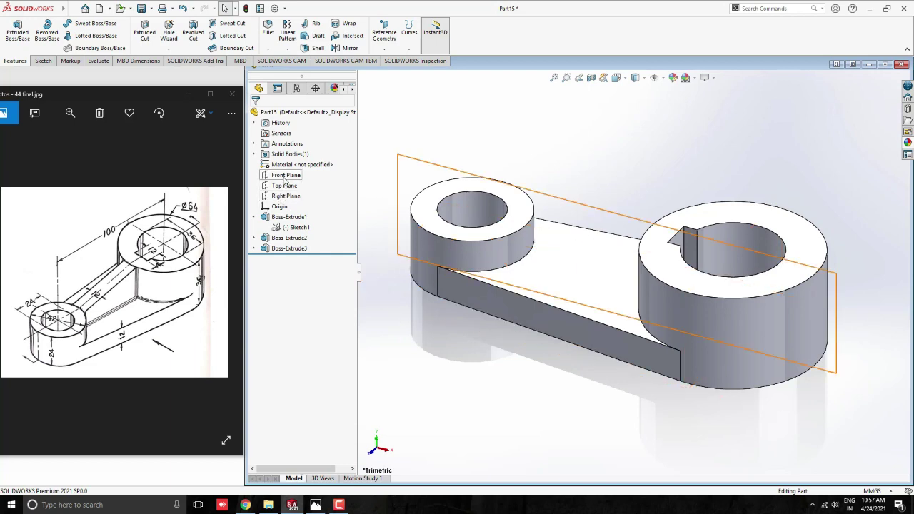
# Step: On the Front Plane, sketch a sloped line from the small boss's top corner to the large boss, adding a 2 mm segment
pyautogui.click(285, 179)
pyautogui.click(293, 167)
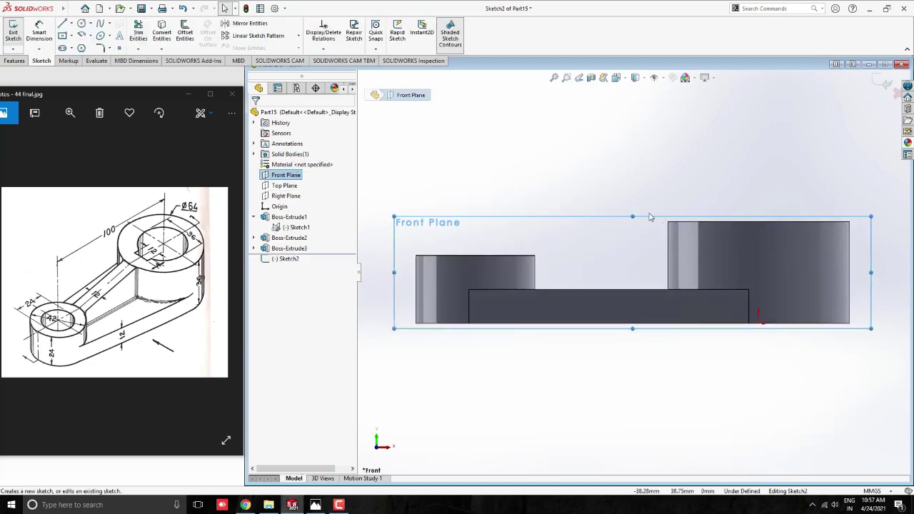
pyautogui.scroll(-2, 650, 216)
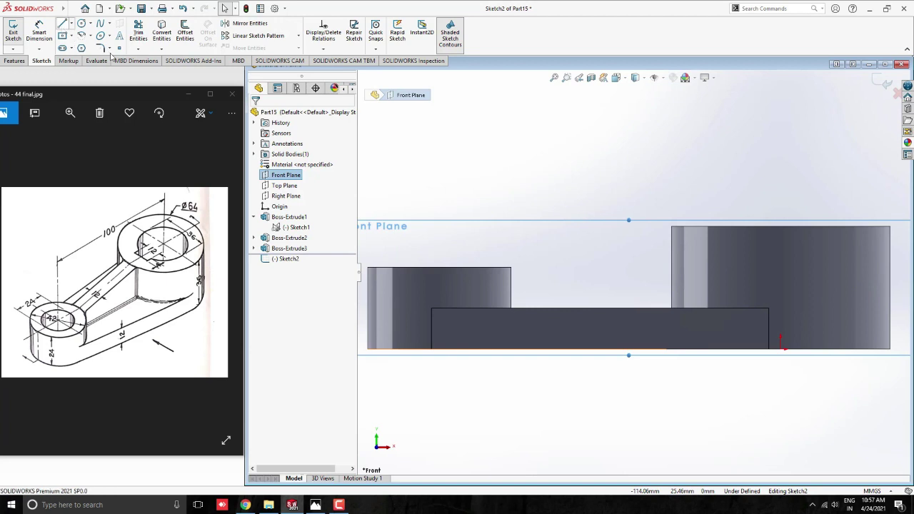
pyautogui.click(62, 23)
pyautogui.scroll(-2, 557, 242)
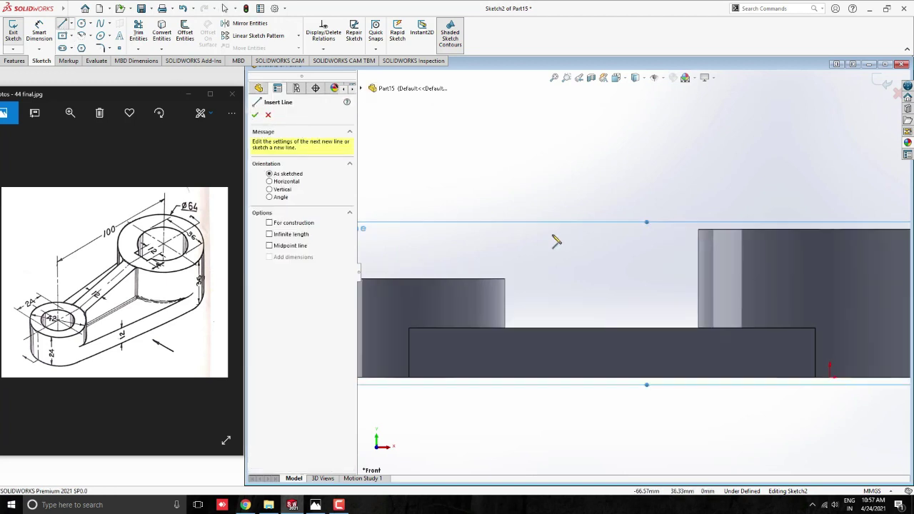
pyautogui.click(505, 280)
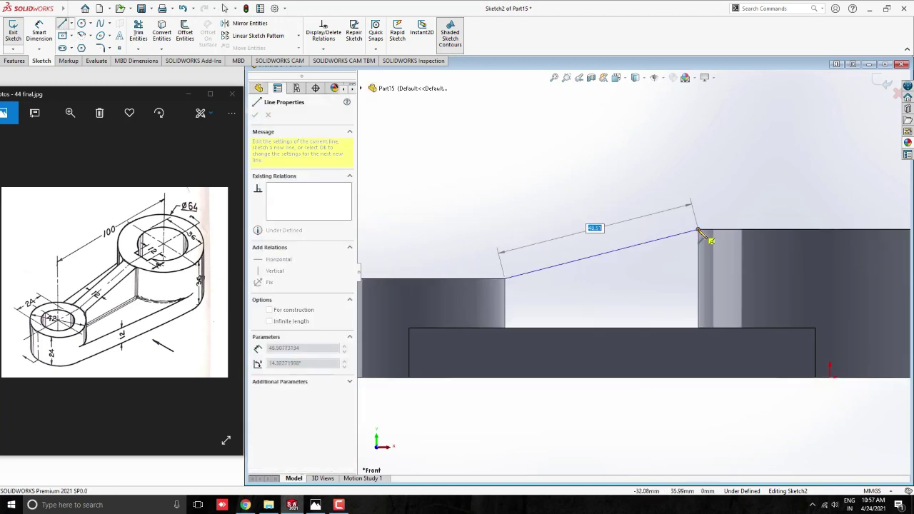
pyautogui.click(698, 231)
pyautogui.scroll(-2, 732, 229)
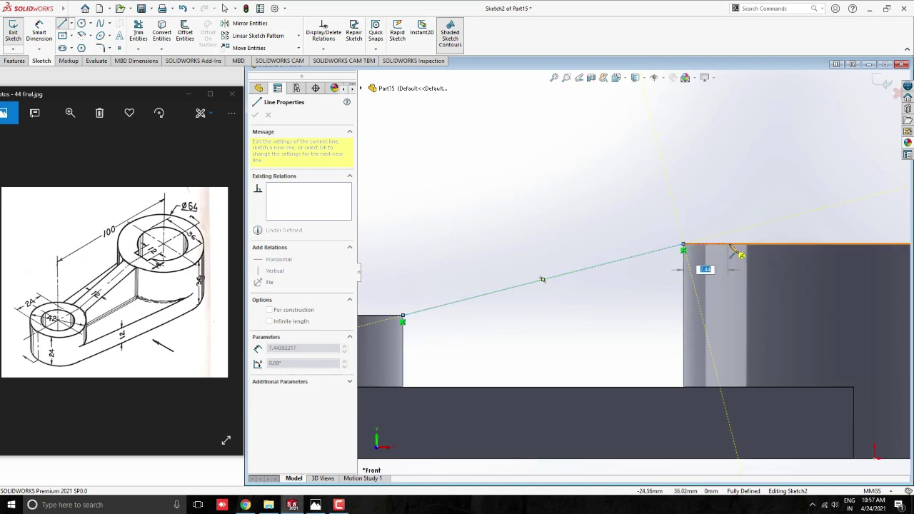
pyautogui.press('Return')
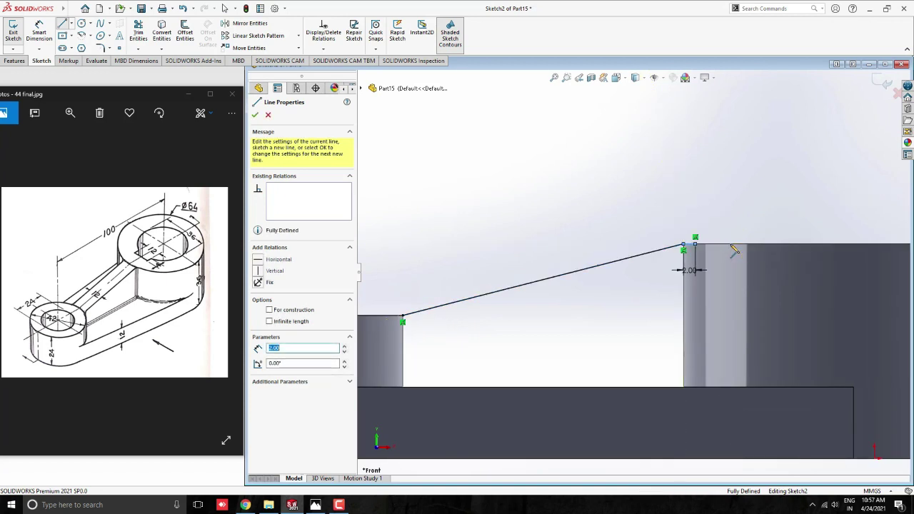
pyautogui.press('Escape')
pyautogui.scroll(3, 713, 234)
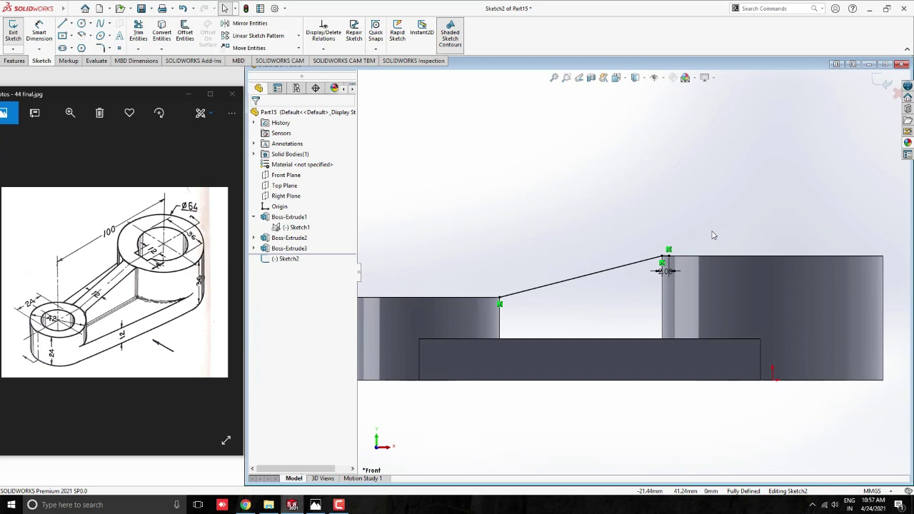
# Step: Build Rib1 from the sloped line with a 12 mm thickness
pyautogui.click(14, 61)
pyautogui.click(312, 27)
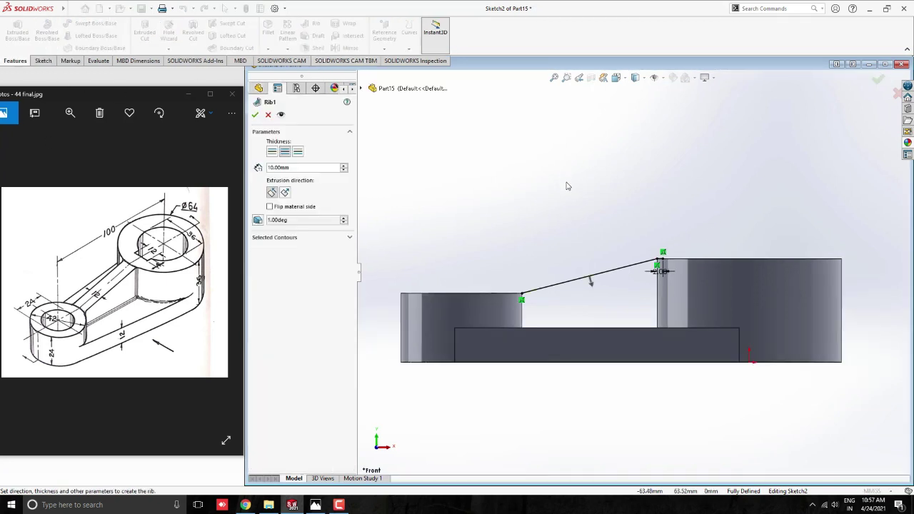
pyautogui.moveTo(574, 189); pyautogui.dragTo(604, 243, button='middle')
pyautogui.scroll(-3, 560, 227)
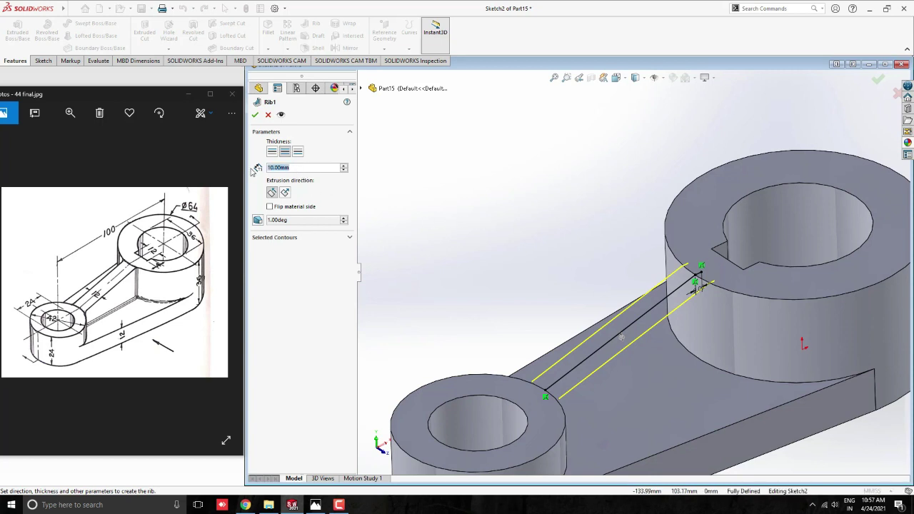
pyautogui.write('12')
pyautogui.press('Return')
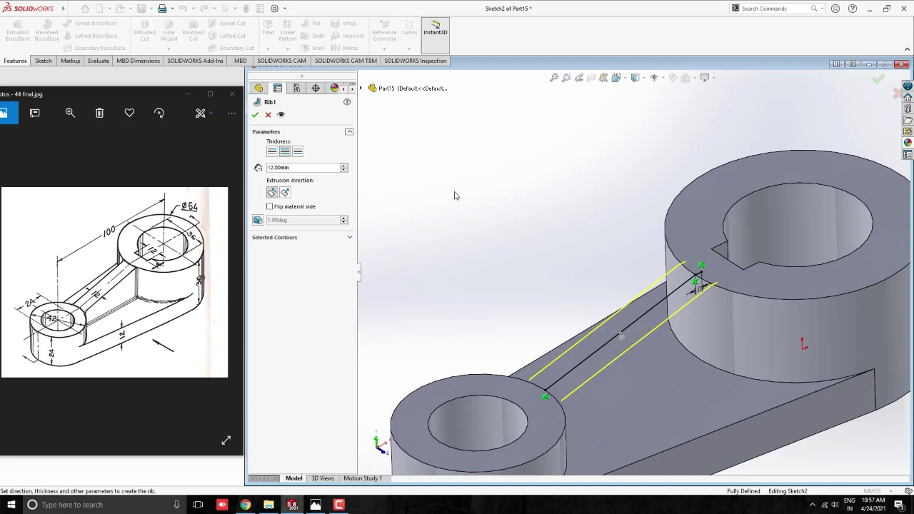
pyautogui.click(255, 115)
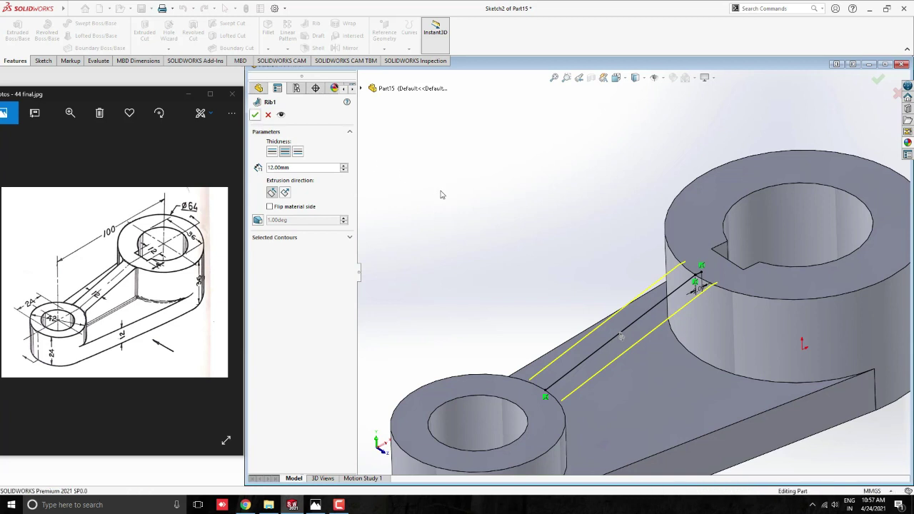
pyautogui.press('f')
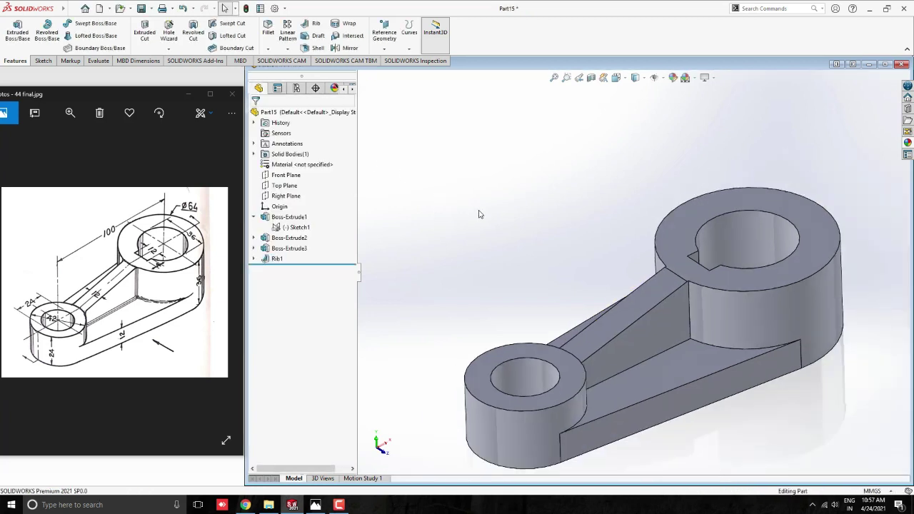
pyautogui.scroll(-3, 694, 325)
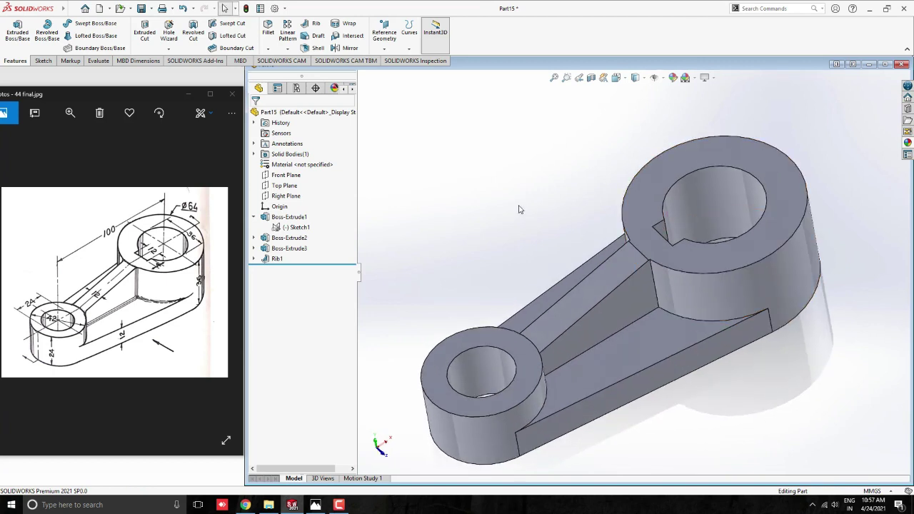
# Step: Fillet the rib and web junction edges on both sides with a 2.5 mm radius
pyautogui.click(268, 30)
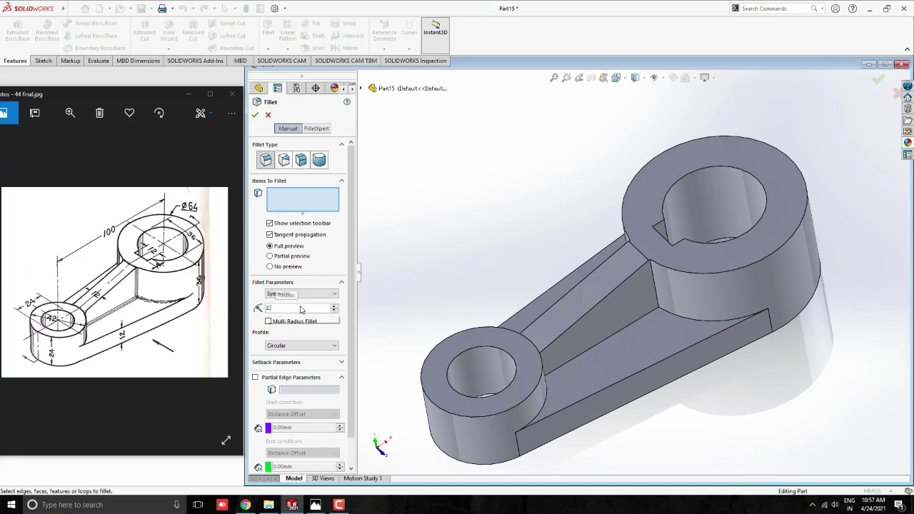
pyautogui.write('2.5')
pyautogui.press('Return')
pyautogui.scroll(-2, 634, 348)
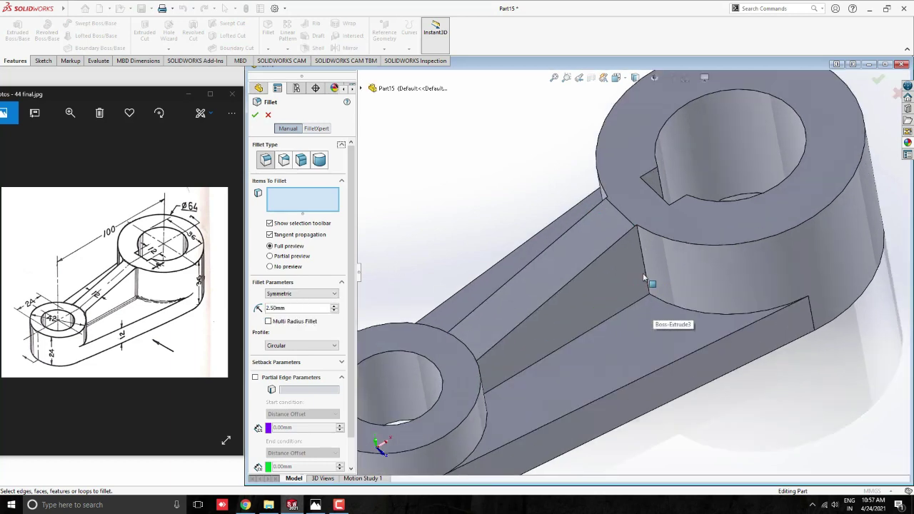
pyautogui.click(643, 278)
pyautogui.scroll(2, 508, 392)
pyautogui.click(541, 354)
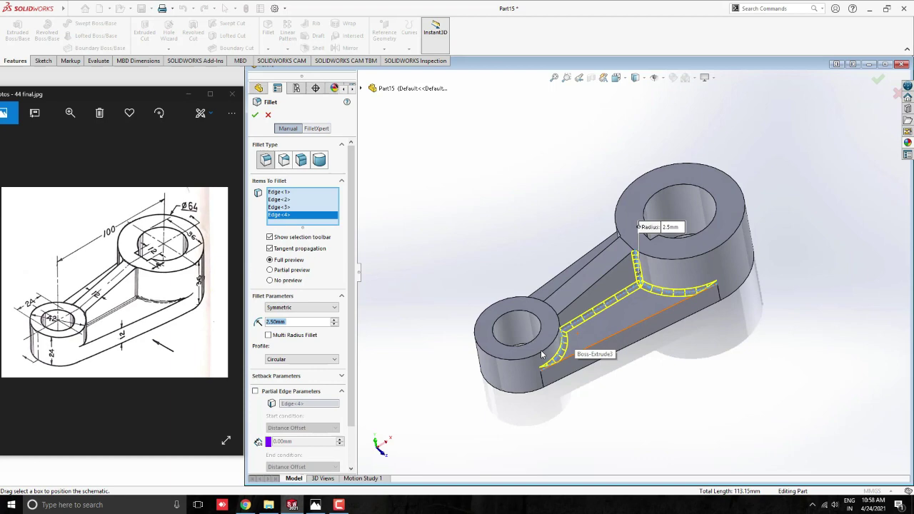
pyautogui.moveTo(542, 354); pyautogui.dragTo(586, 285, button='middle')
pyautogui.click(583, 214)
pyautogui.click(594, 273)
pyautogui.click(708, 363)
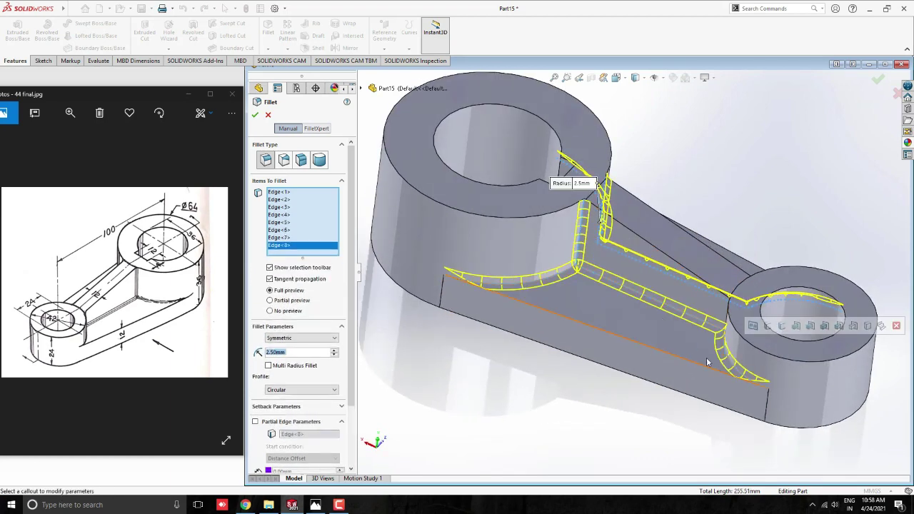
pyautogui.click(255, 114)
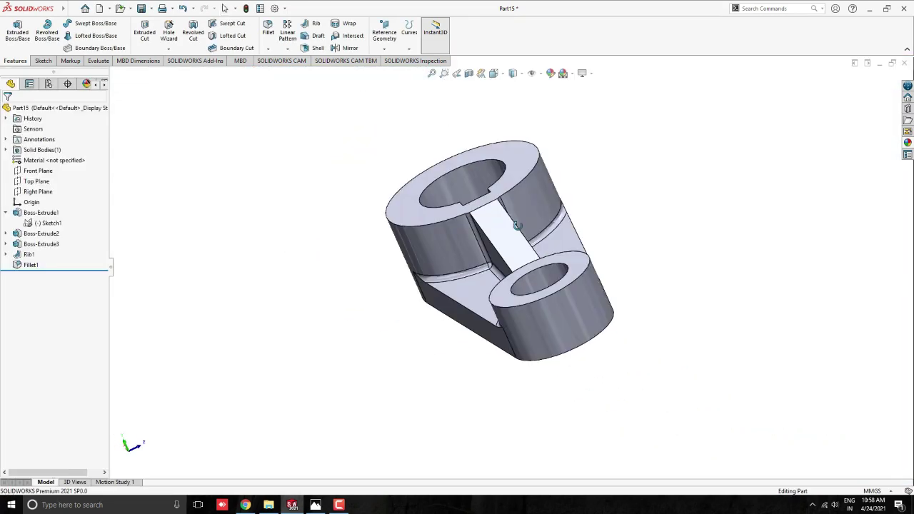
# Step: Switch to isometric view and apply a brass metal appearance to the whole part
pyautogui.press('space')
pyautogui.click(486, 324)
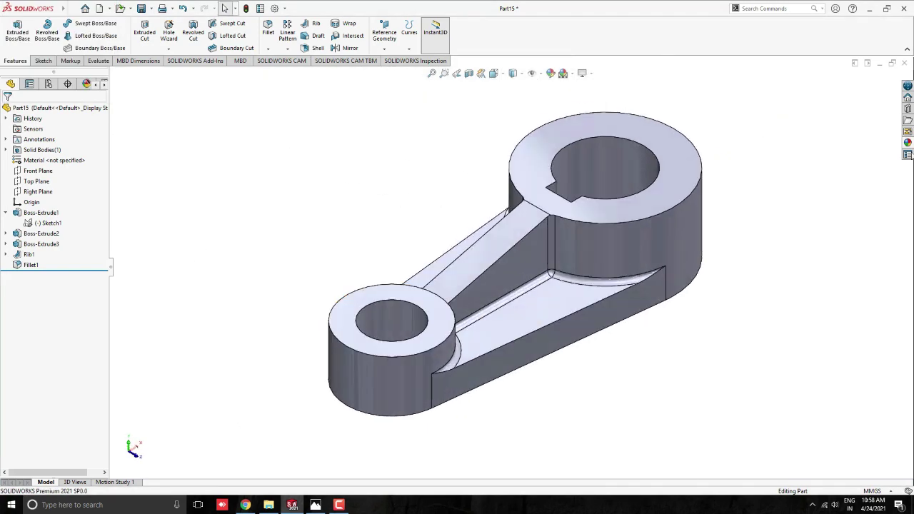
pyautogui.click(909, 142)
pyautogui.click(814, 135)
pyautogui.moveTo(793, 264); pyautogui.dragTo(607, 164)
pyautogui.click(704, 188)
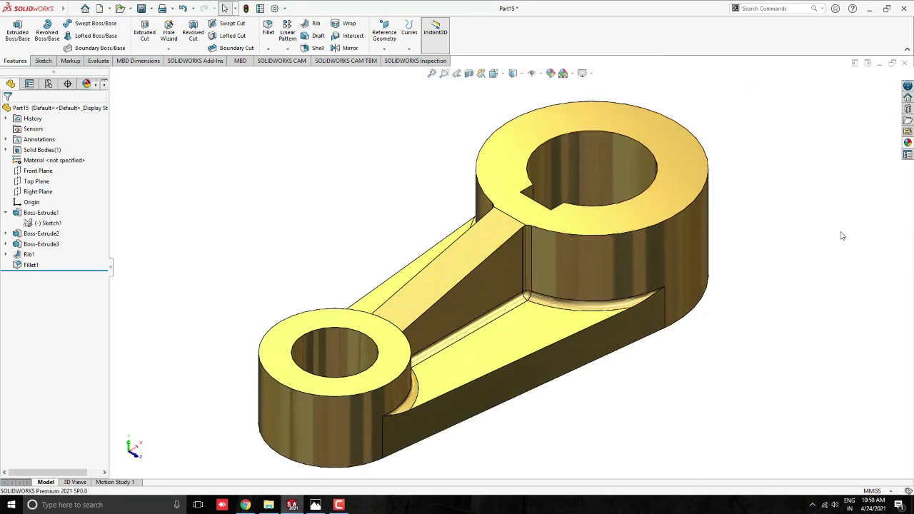
# Step: Apply a pearl finish to the part and orbit to inspect its underside
pyautogui.click(908, 142)
pyautogui.click(806, 178)
pyautogui.moveTo(805, 277); pyautogui.dragTo(628, 272)
pyautogui.moveTo(629, 273); pyautogui.dragTo(578, 285, button='middle')
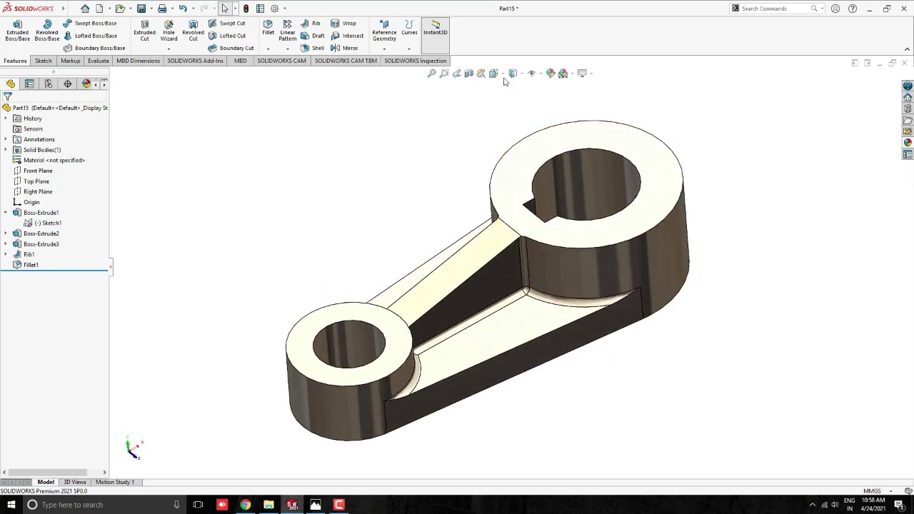